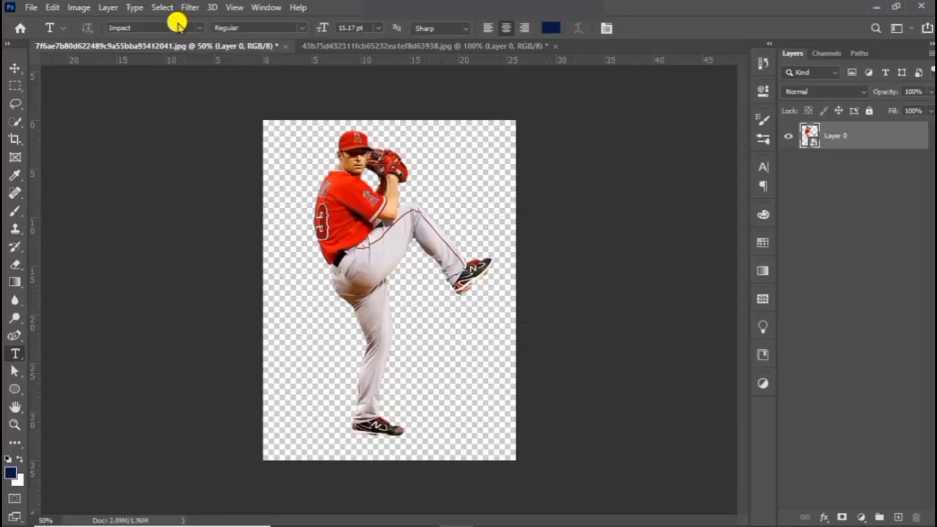
# Switch between the pitcher cutout and the Baseball 2020 logo documents to compare them.
pyautogui.click(377, 46)
pyautogui.click(282, 45)
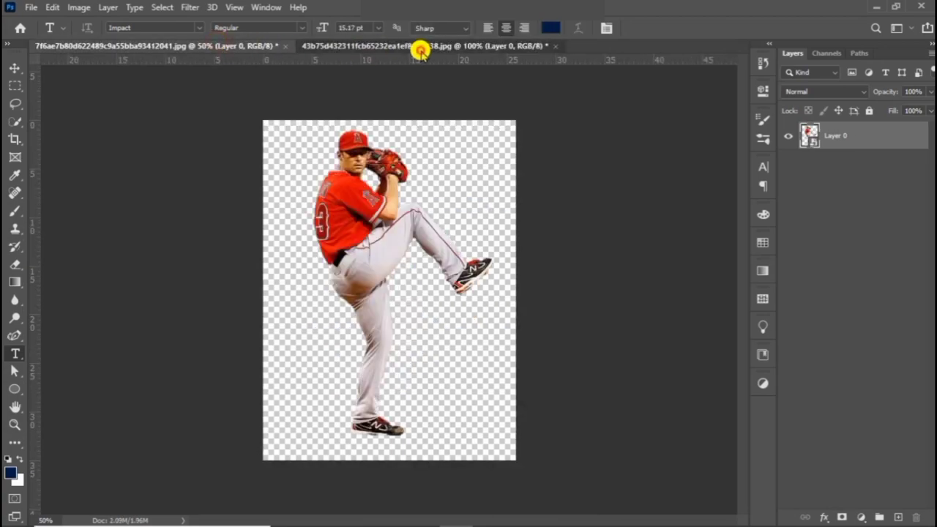
pyautogui.click(418, 46)
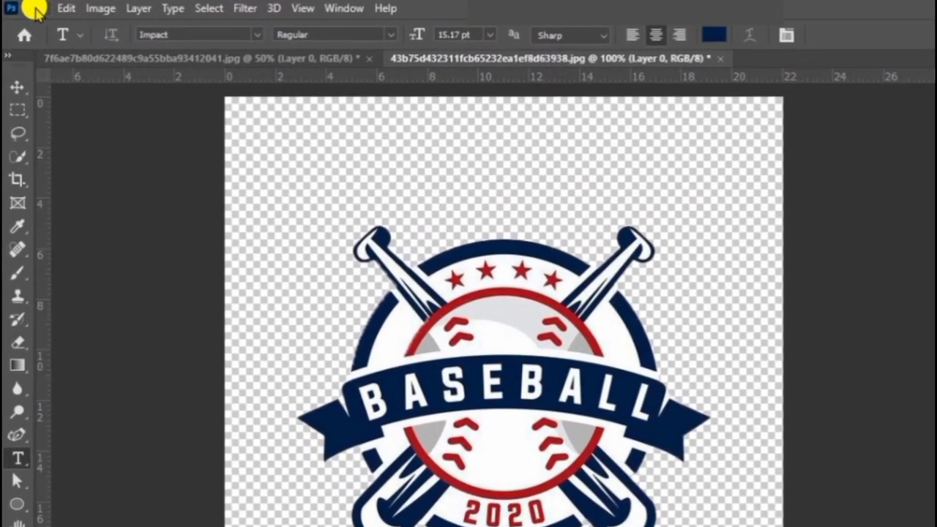
# Create a new 2000 × 2300 px document from the preset.
pyautogui.click(34, 8)
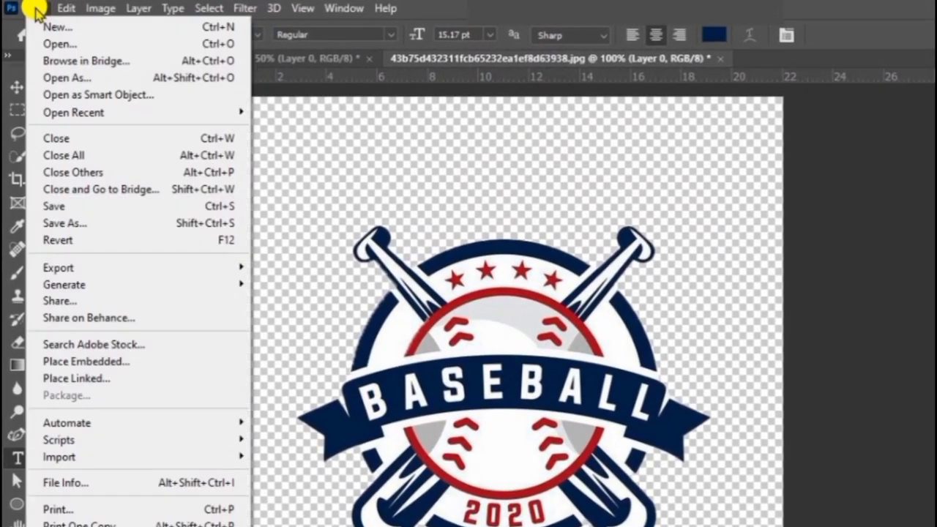
pyautogui.click(44, 26)
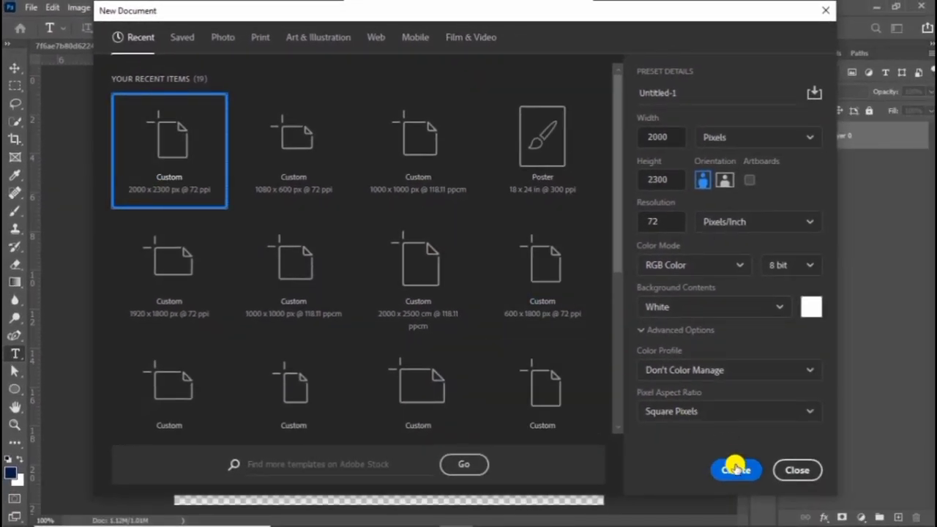
pyautogui.click(732, 470)
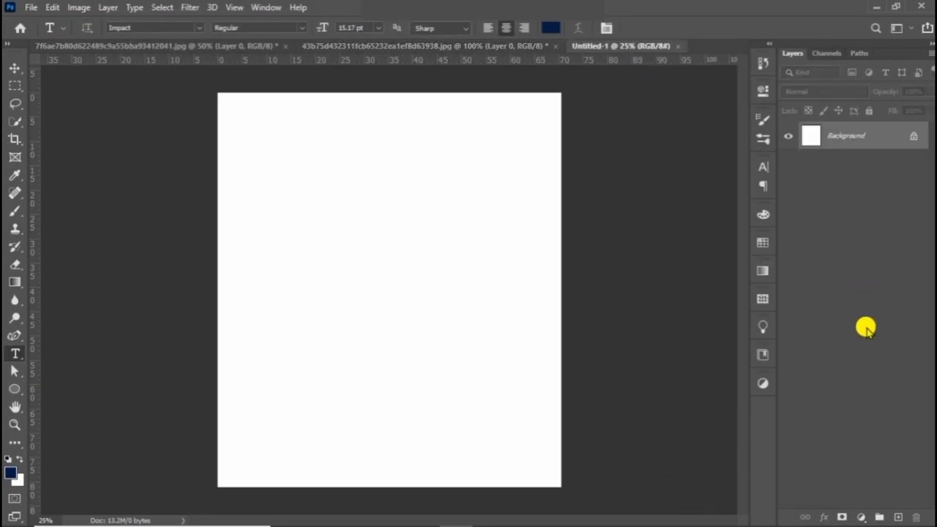
# Add a Solid Color fill layer in light grey #d9dbde.
pyautogui.click(862, 517)
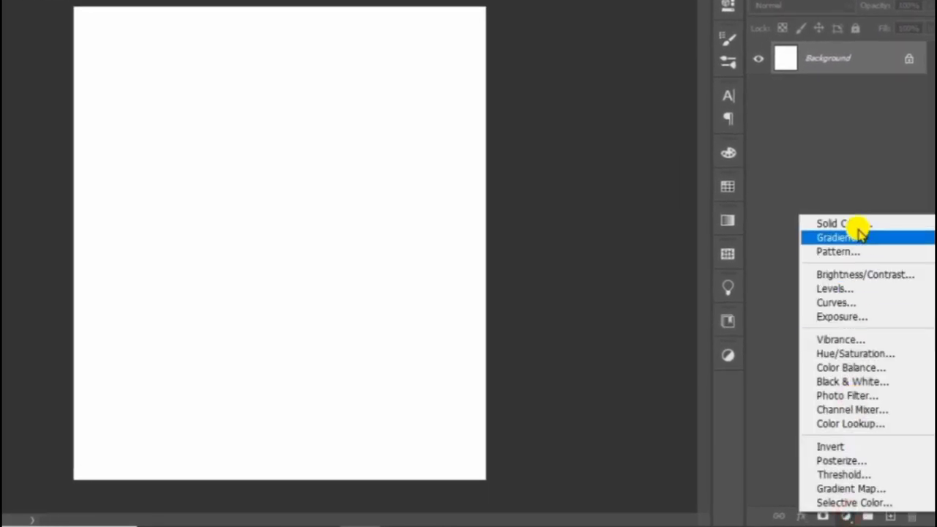
pyautogui.click(870, 277)
pyautogui.click(533, 308)
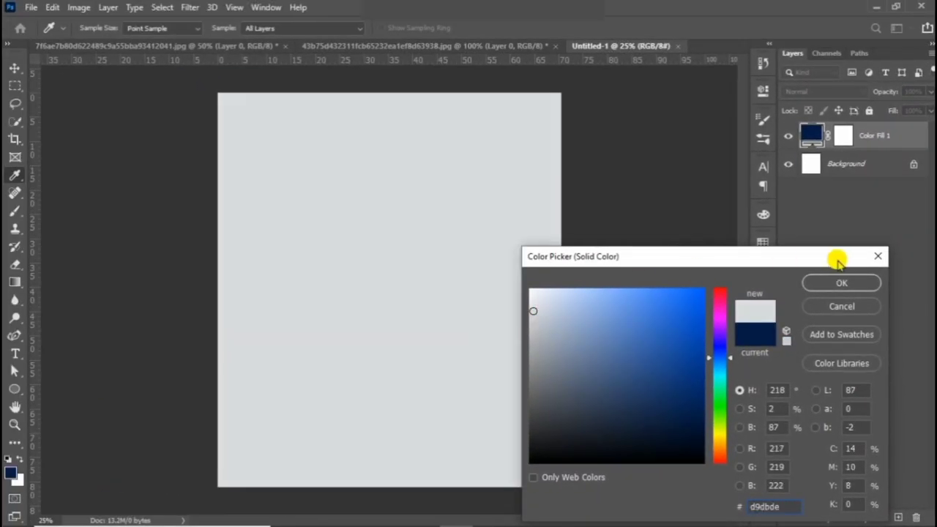
pyautogui.click(842, 283)
# Draw a large 1280 px circle with the Ellipse Tool.
pyautogui.press('u')
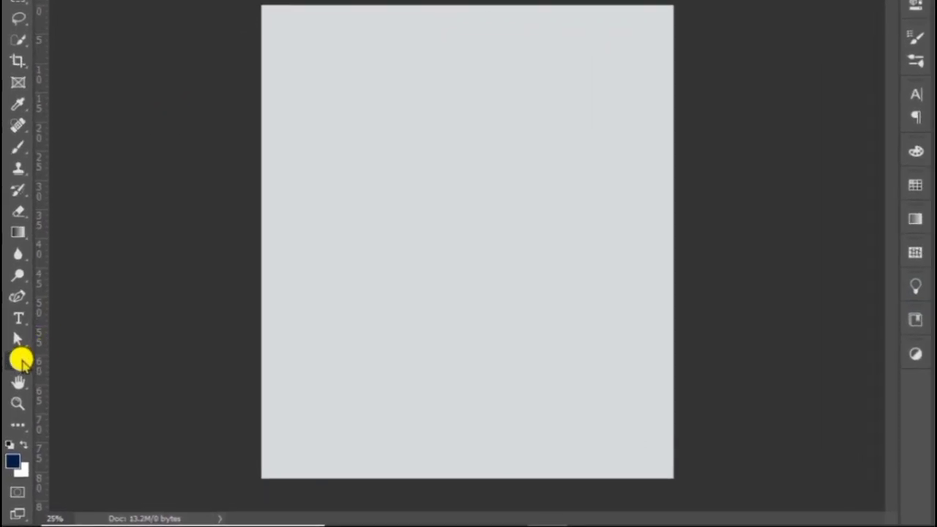
pyautogui.rightClick(15, 389)
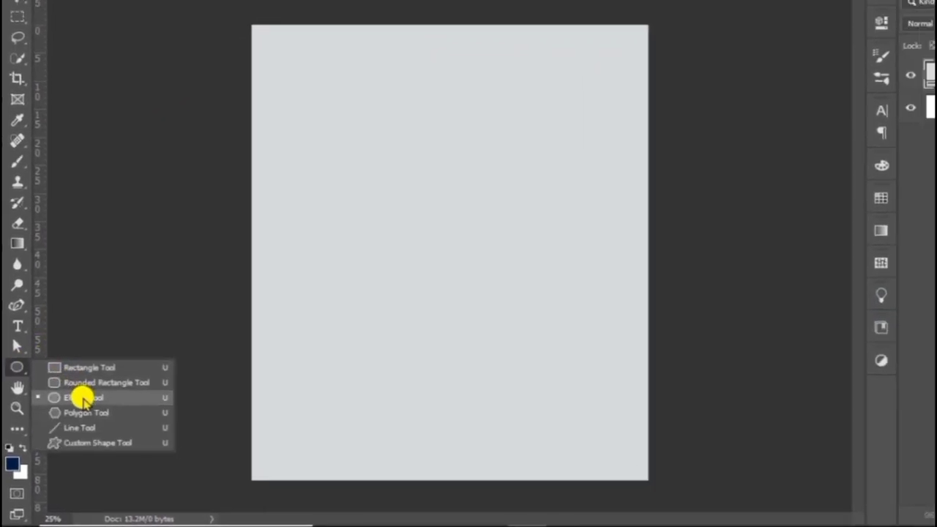
pyautogui.click(83, 397)
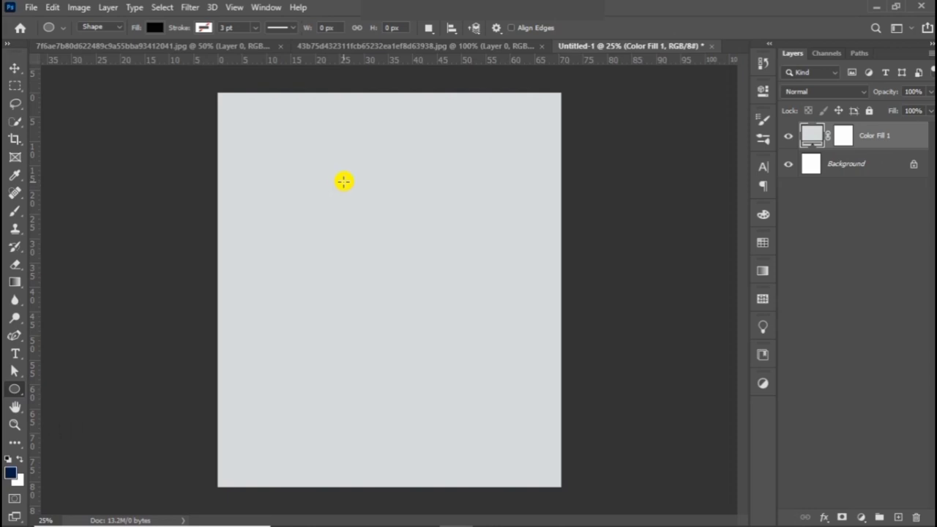
pyautogui.moveTo(274, 160); pyautogui.dragTo(498, 382)
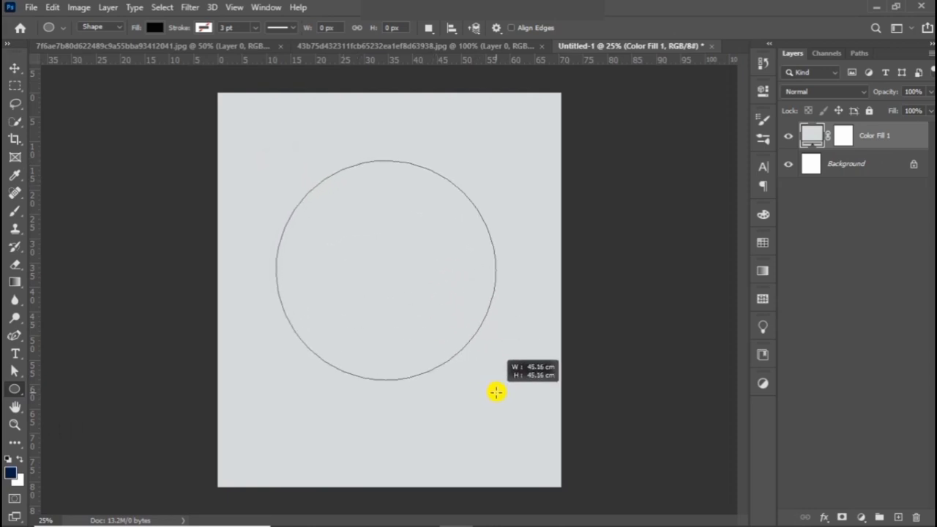
# Fill the circle with red and nudge it up, centred on the page.
pyautogui.click(567, 188)
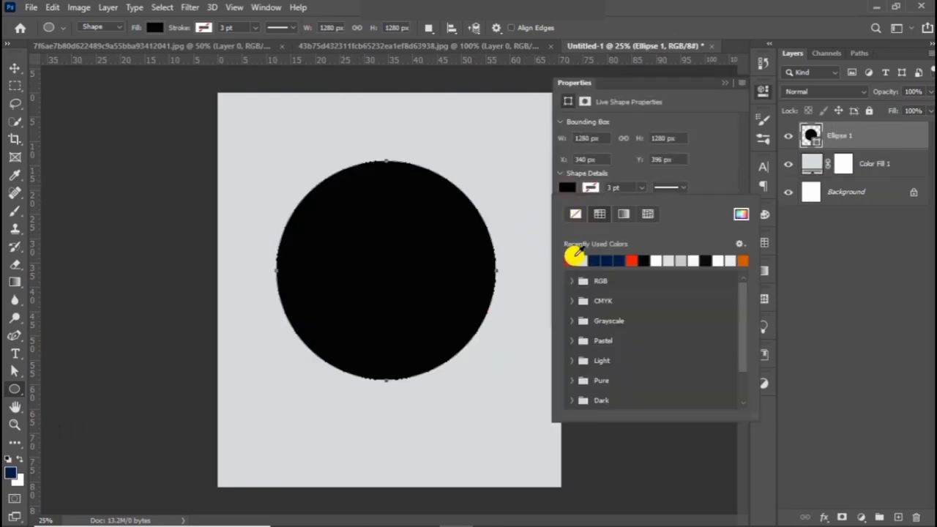
pyautogui.click(571, 260)
pyautogui.click(719, 84)
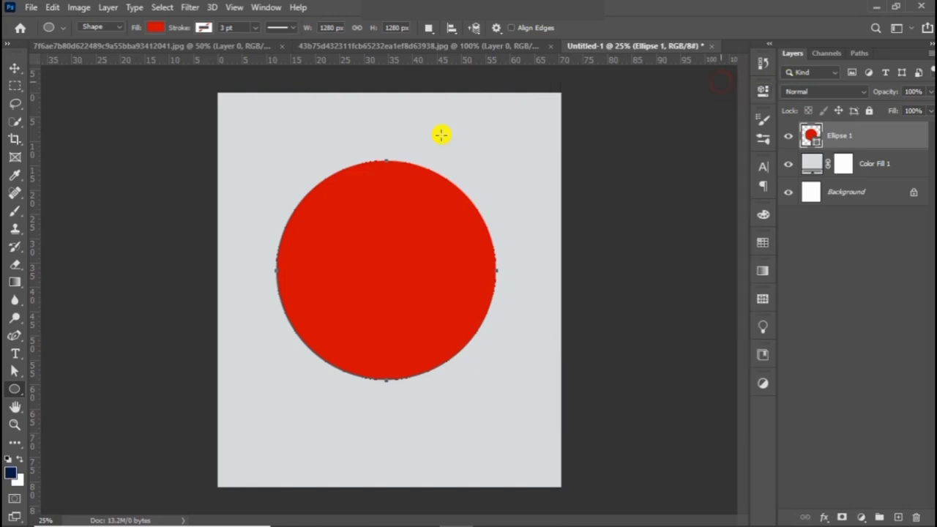
pyautogui.click(9, 72)
pyautogui.moveTo(410, 290); pyautogui.dragTo(408, 278)
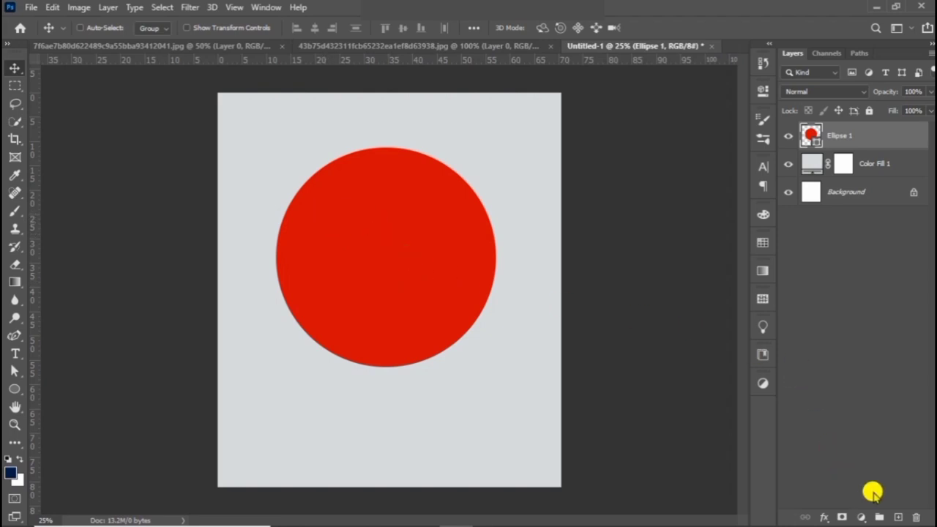
# On a new layer, type a dark navy 9 in Impact over the circle.
pyautogui.click(896, 517)
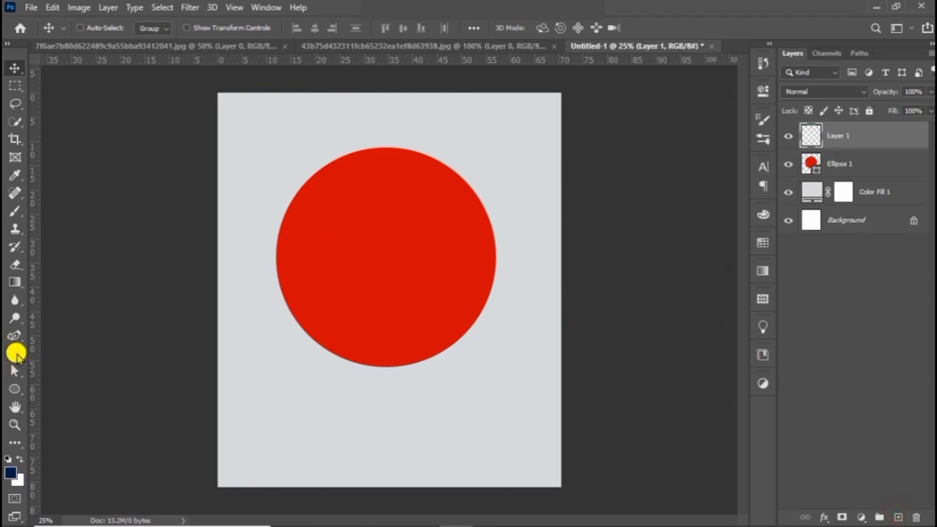
pyautogui.click(15, 354)
pyautogui.click(361, 319)
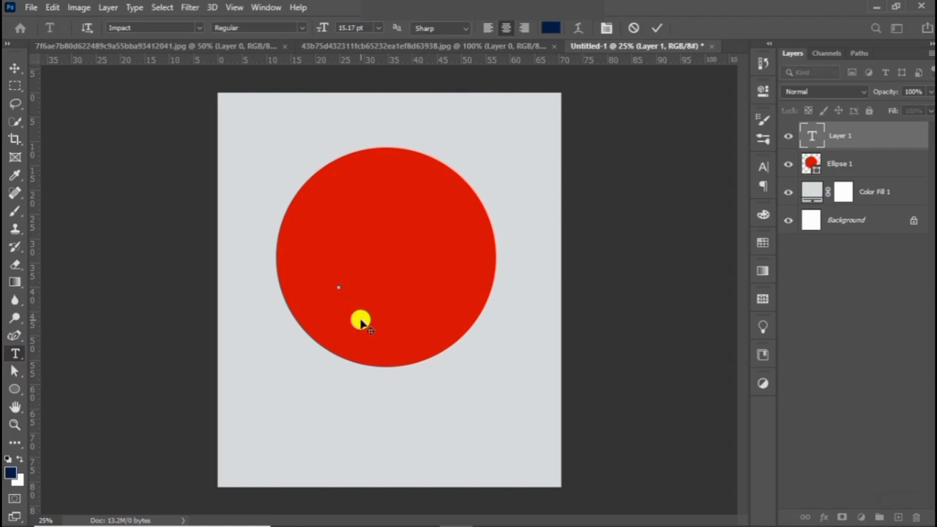
pyautogui.click(16, 63)
# Scale the 9 up and move it into the circle's lower half.
pyautogui.hotkey('ctrl', 't')
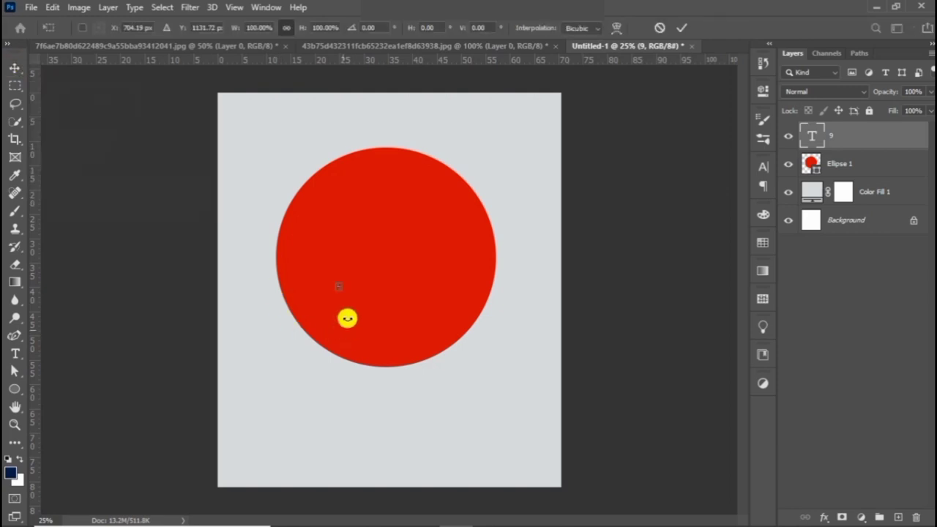
pyautogui.moveTo(341, 289); pyautogui.dragTo(430, 464)
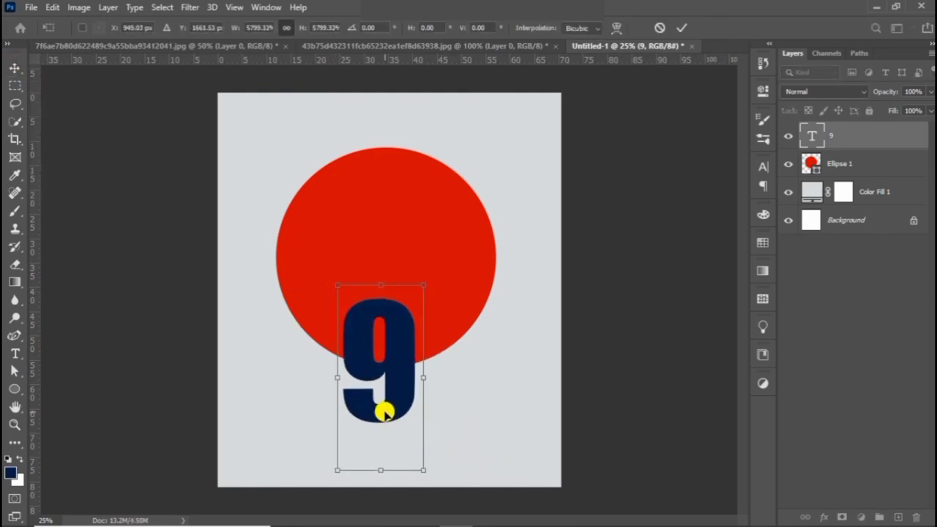
pyautogui.moveTo(383, 408); pyautogui.dragTo(380, 300)
pyautogui.press('Return')
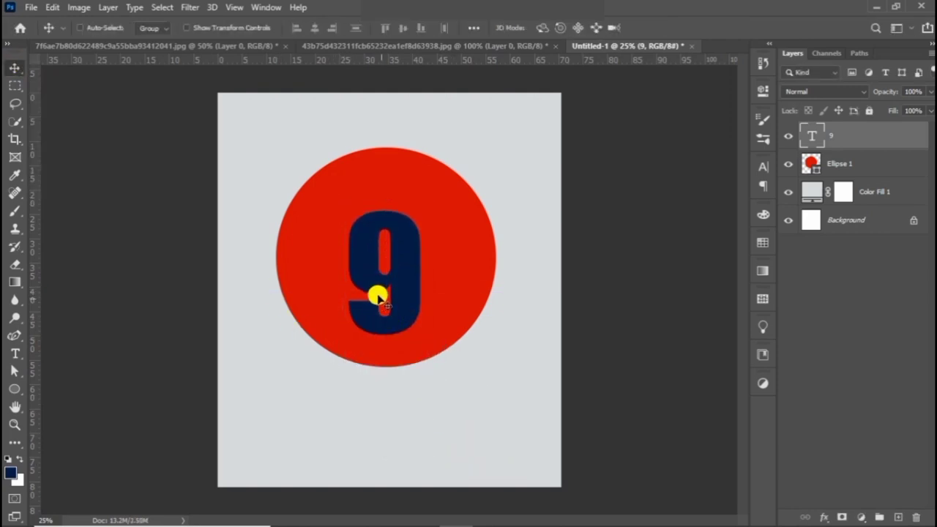
# Change the 9's font to Bauhaus 93.
pyautogui.doubleClick(376, 251)
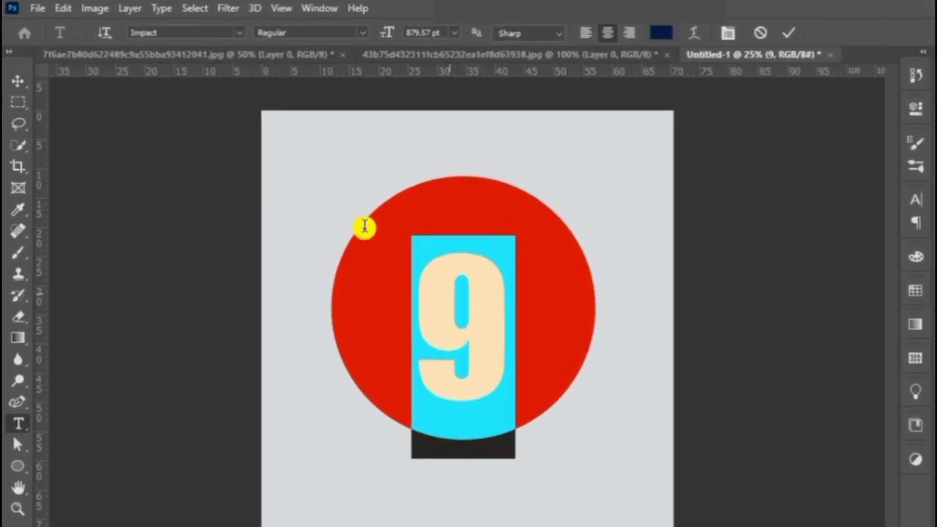
pyautogui.click(238, 33)
pyautogui.press('Down')
pyautogui.press('Return')
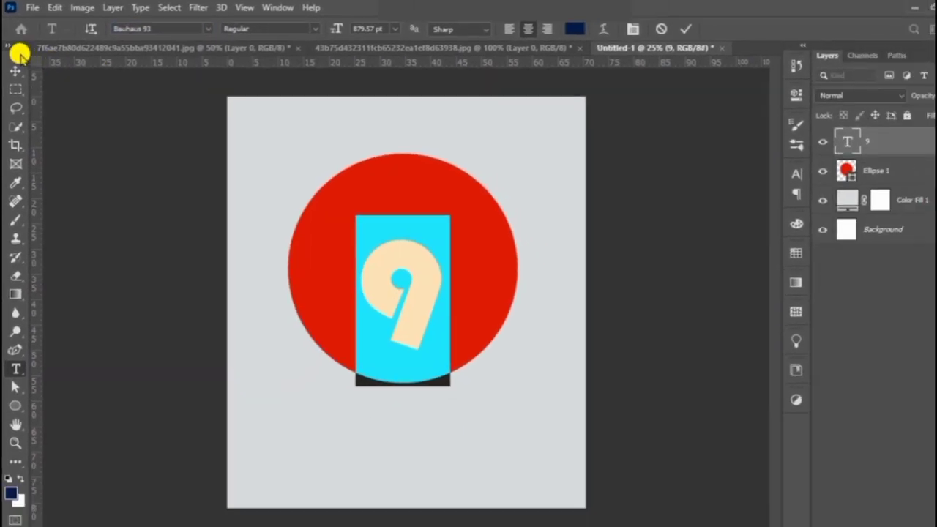
pyautogui.click(15, 71)
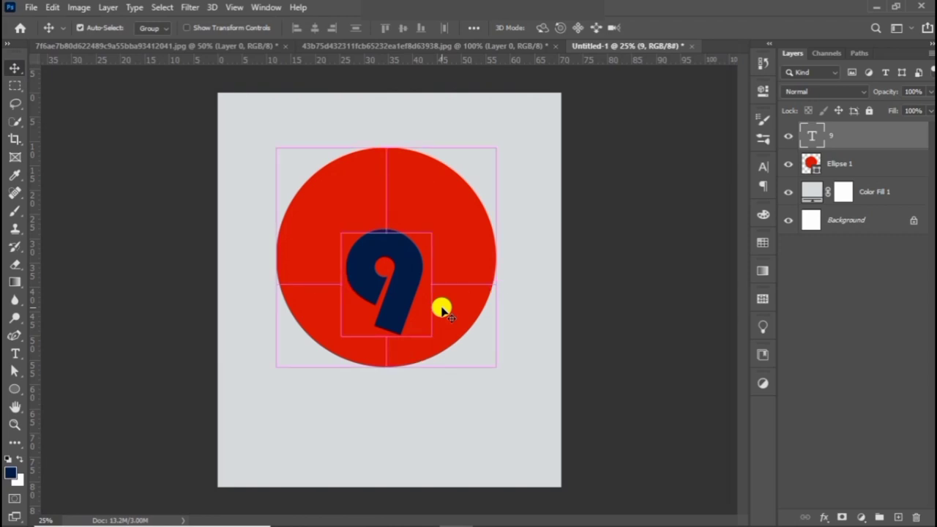
# Scale the 9 to about 194% and centre it over the red circle.
pyautogui.hotkey('ctrl', 't')
pyautogui.moveTo(386, 359); pyautogui.dragTo(374, 522)
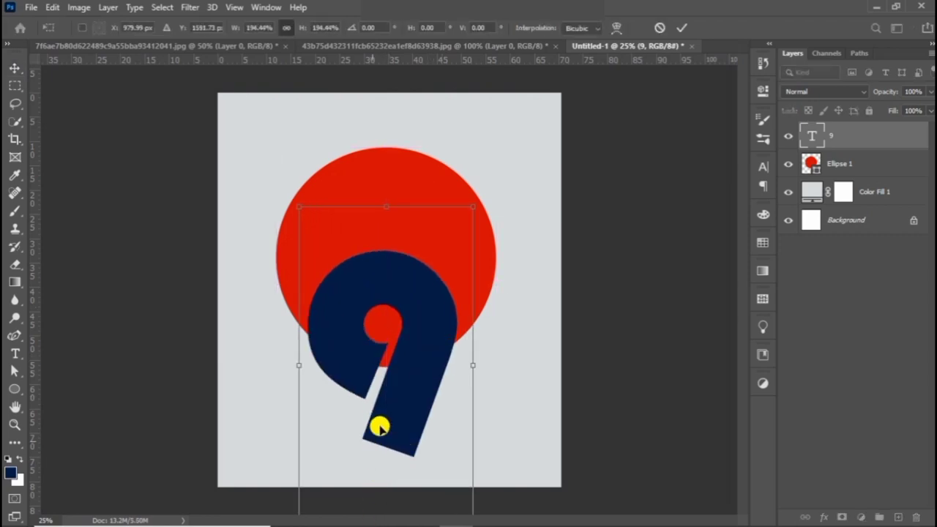
pyautogui.moveTo(379, 425); pyautogui.dragTo(382, 352)
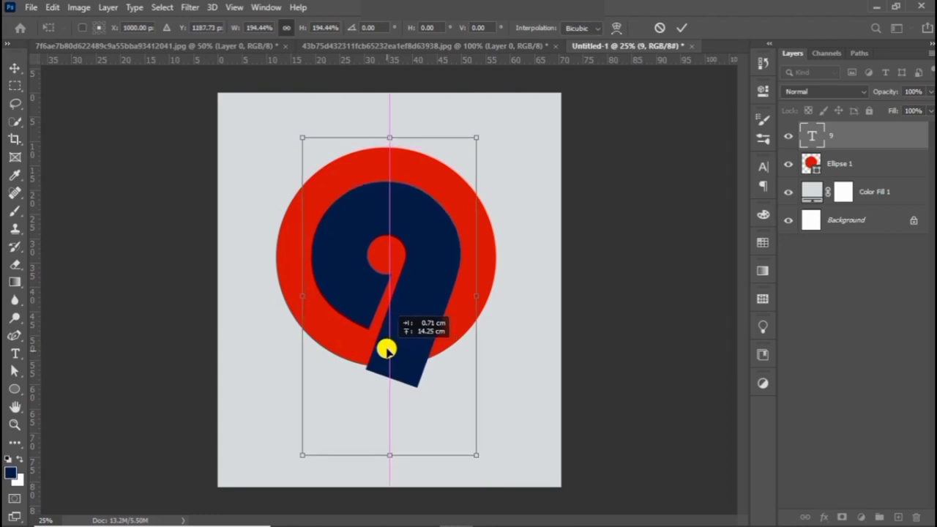
pyautogui.moveTo(382, 352); pyautogui.dragTo(385, 354)
pyautogui.press('Return')
# Recolour the 9 white (#f9f9f9).
pyautogui.doubleClick(400, 274)
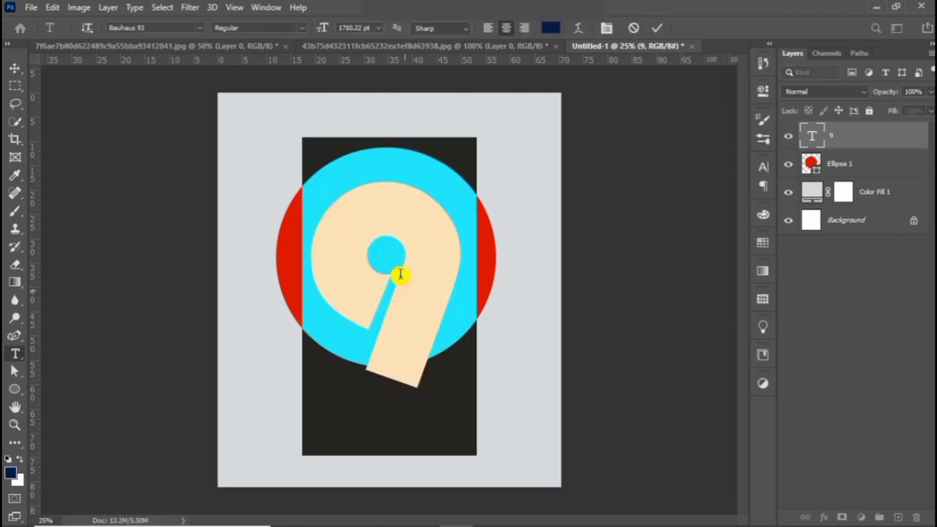
pyautogui.click(549, 30)
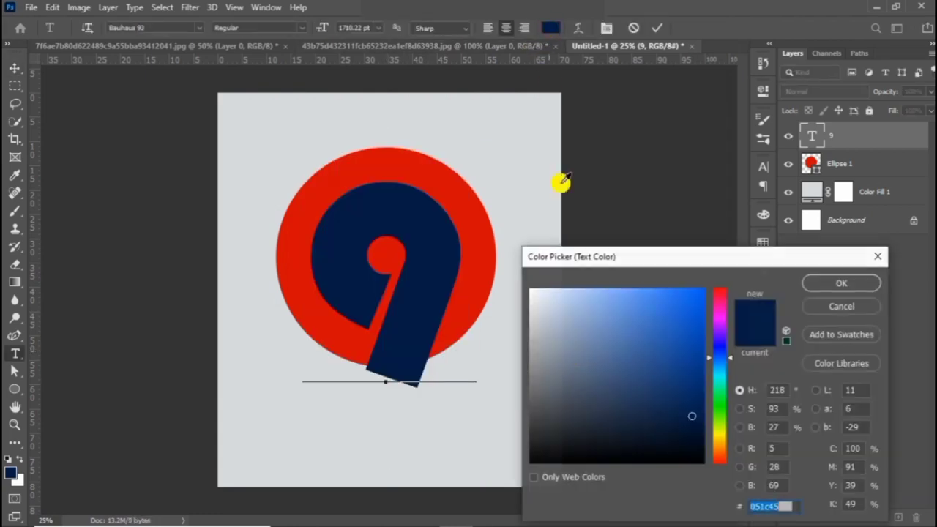
pyautogui.click(530, 293)
pyautogui.click(824, 282)
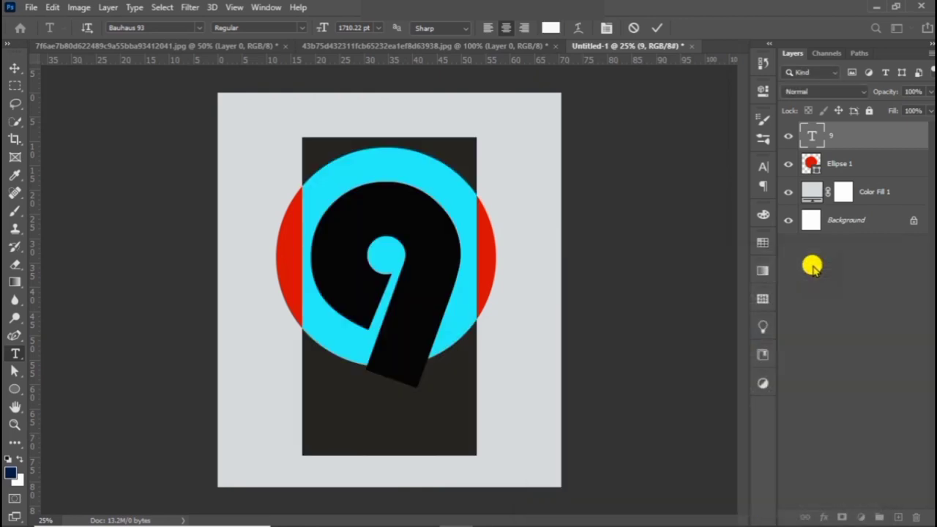
pyautogui.click(17, 66)
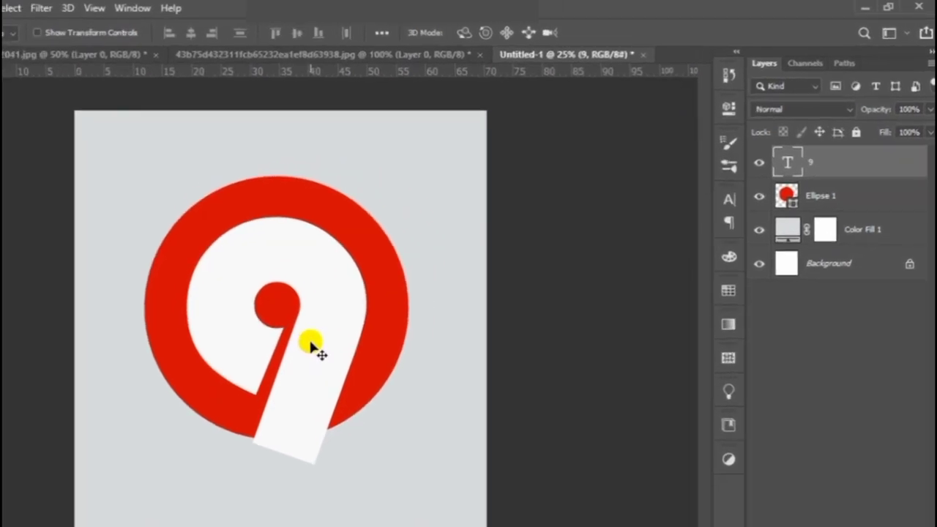
# Convert the 9 to a shape and drag its tail anchors down-left with Direct Selection.
pyautogui.rightClick(866, 167)
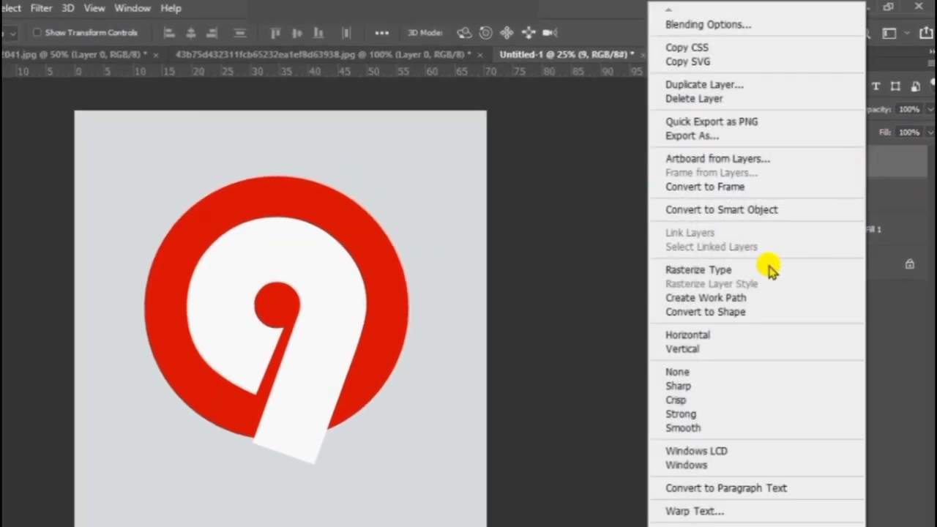
pyautogui.click(758, 279)
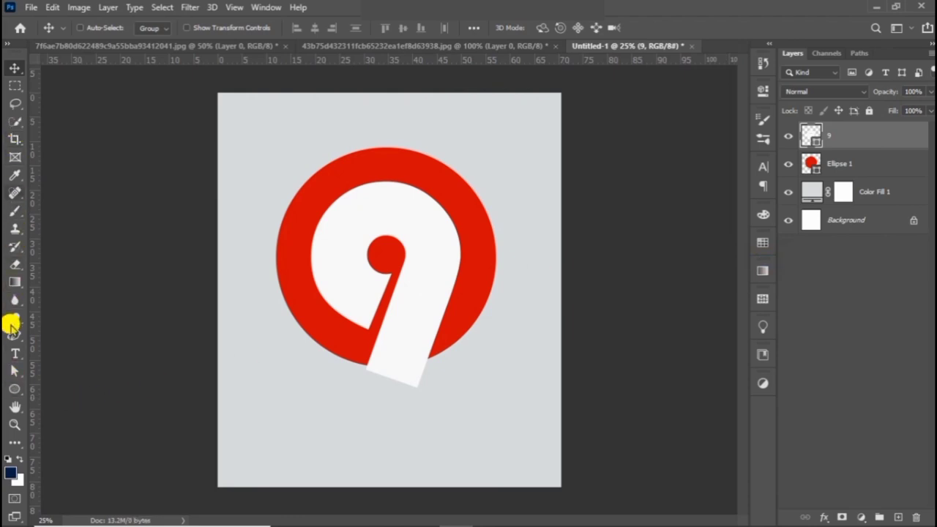
pyautogui.click(15, 368)
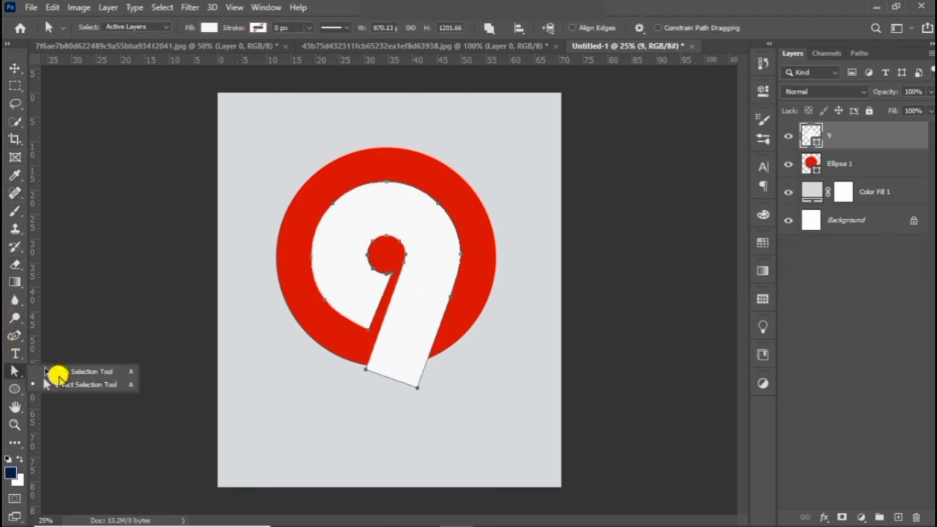
pyautogui.click(63, 383)
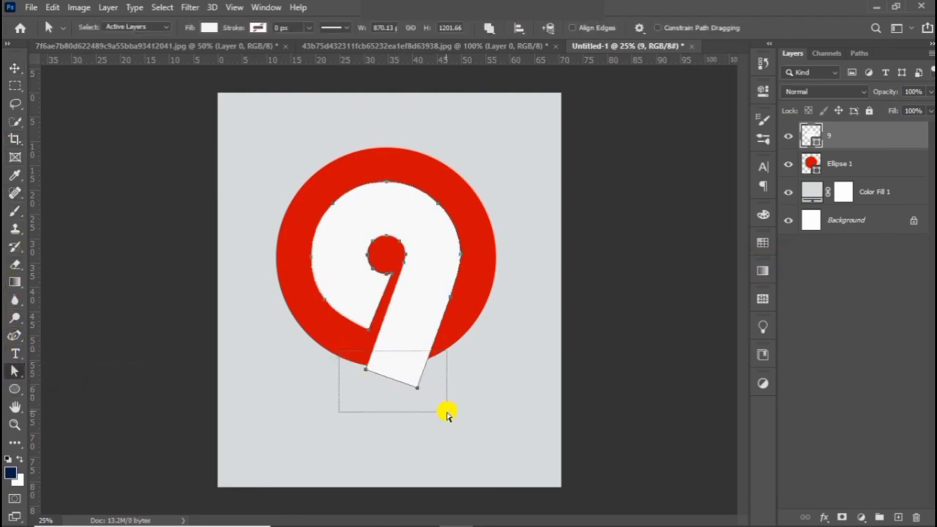
pyautogui.moveTo(391, 383); pyautogui.dragTo(371, 435)
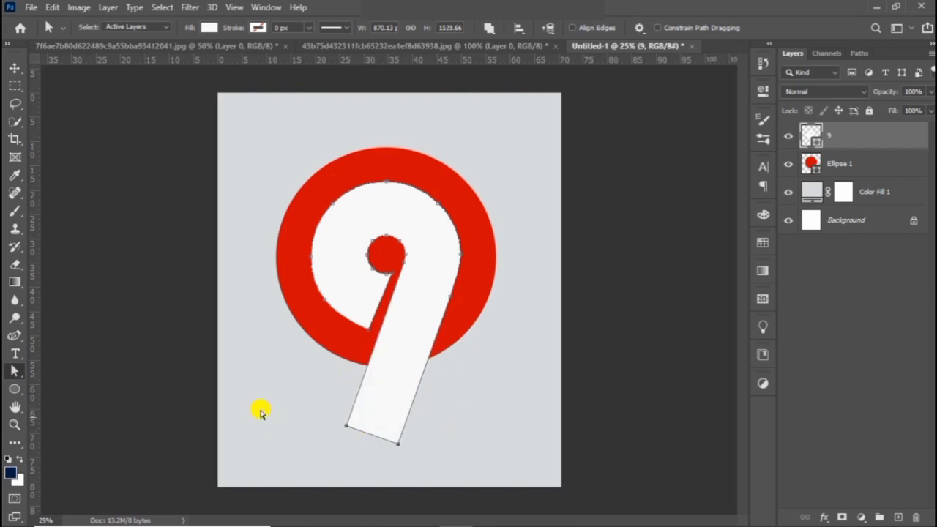
pyautogui.click(8, 67)
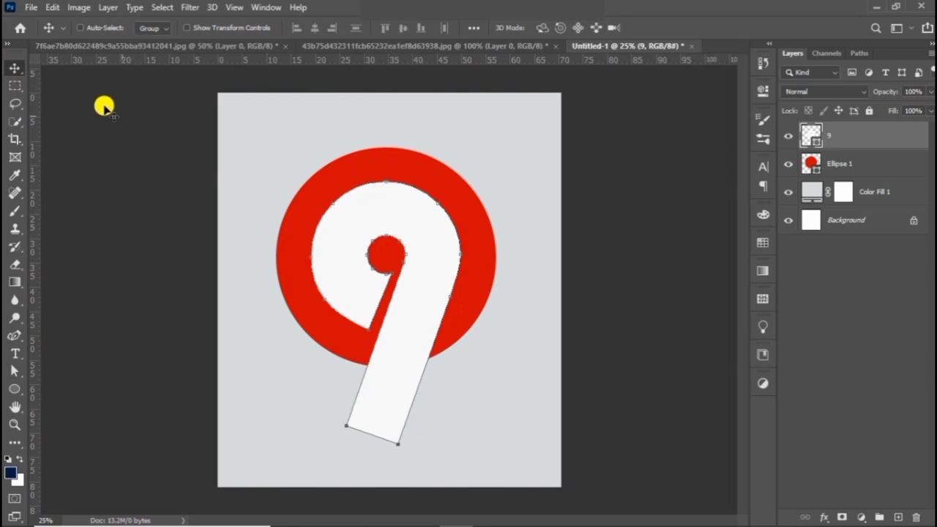
# Drag the cut-out pitcher from its document into the Untitled-1 poster.
pyautogui.click(161, 46)
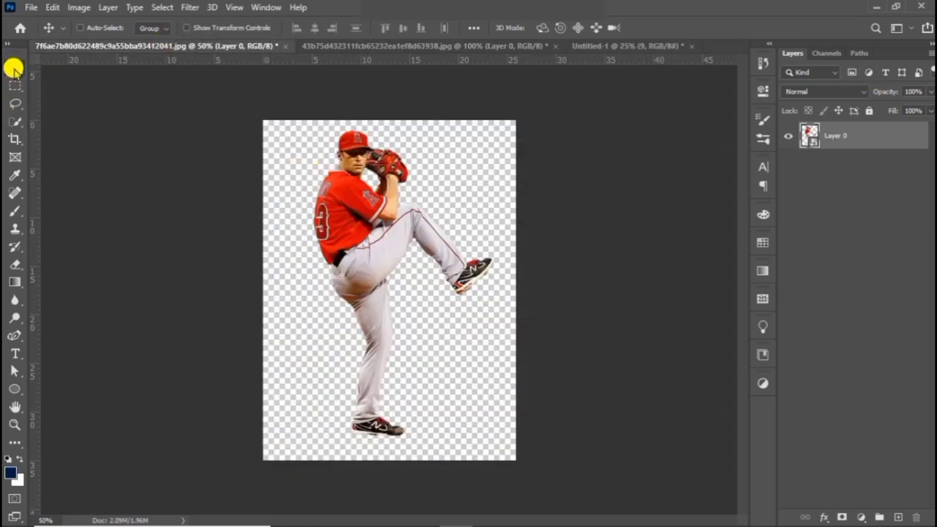
pyautogui.moveTo(353, 232); pyautogui.dragTo(584, 102)
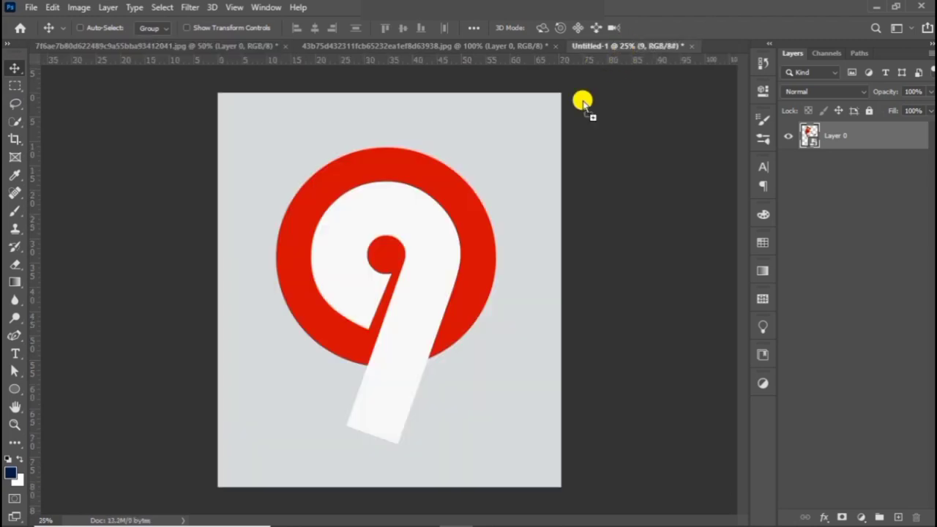
pyautogui.moveTo(380, 374); pyautogui.dragTo(384, 380)
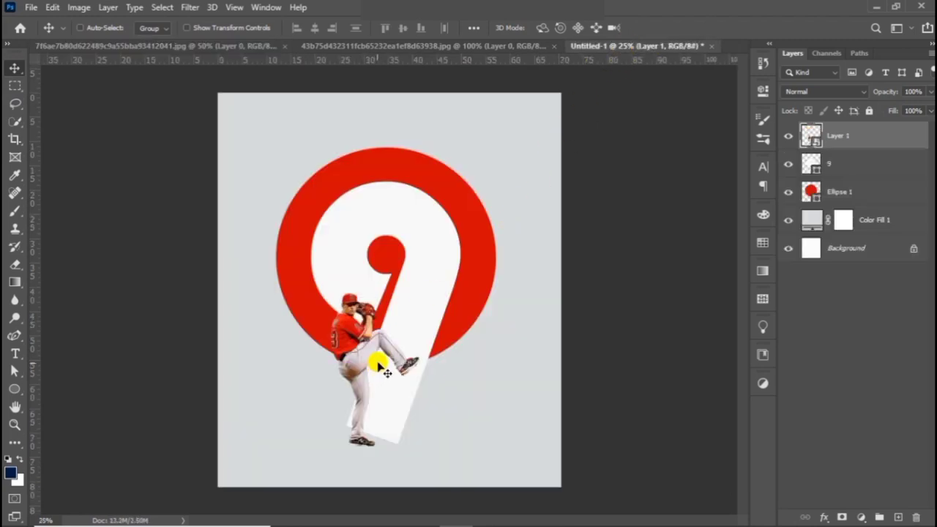
# Enlarge the pitcher to about 130% and position it over the 9's tail.
pyautogui.hotkey('ctrl', 't')
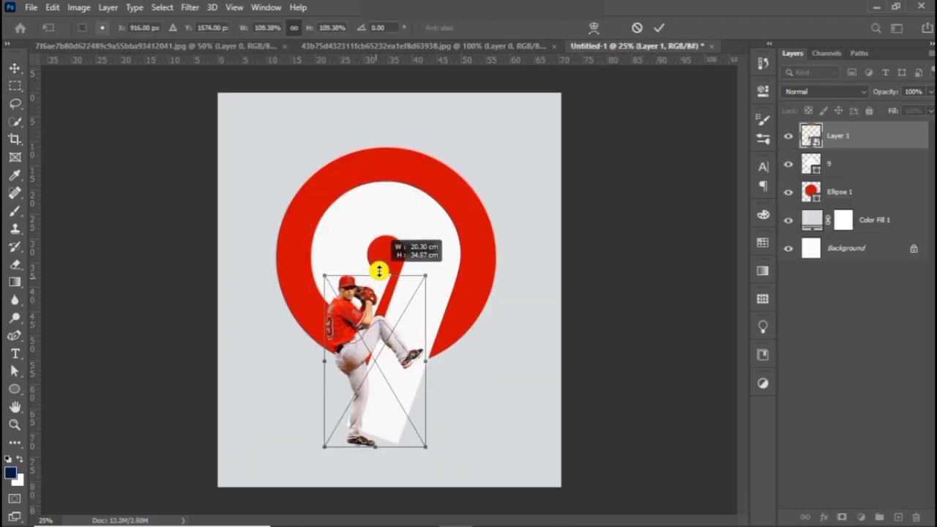
pyautogui.moveTo(371, 290); pyautogui.dragTo(375, 256)
pyautogui.moveTo(374, 309); pyautogui.dragTo(365, 308)
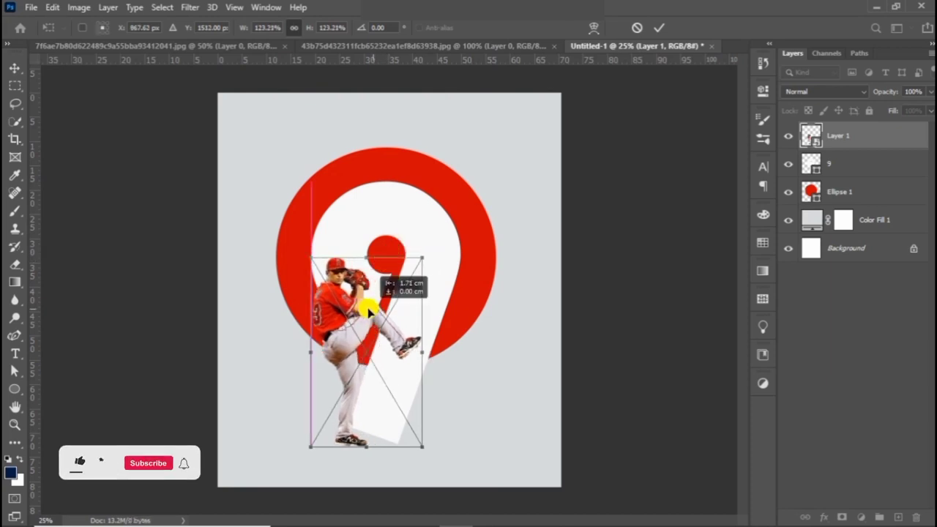
pyautogui.moveTo(369, 251); pyautogui.dragTo(365, 244)
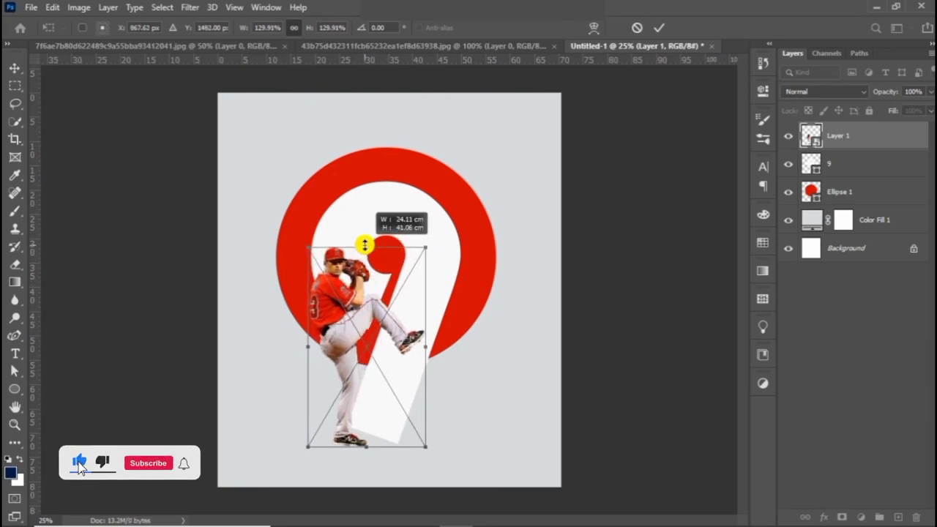
pyautogui.press('Return')
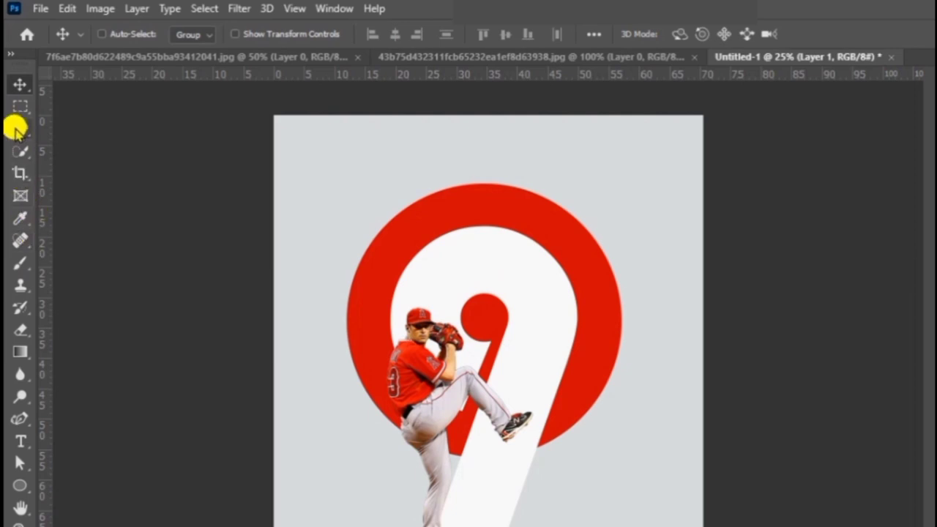
# Lasso the pitcher's head and upper body and copy it to Layer 2.
pyautogui.rightClick(16, 128)
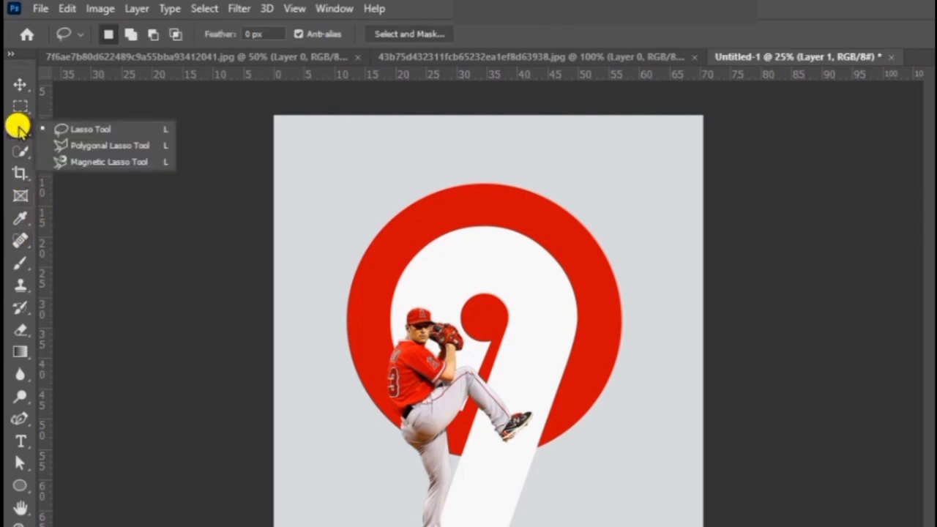
pyautogui.click(71, 132)
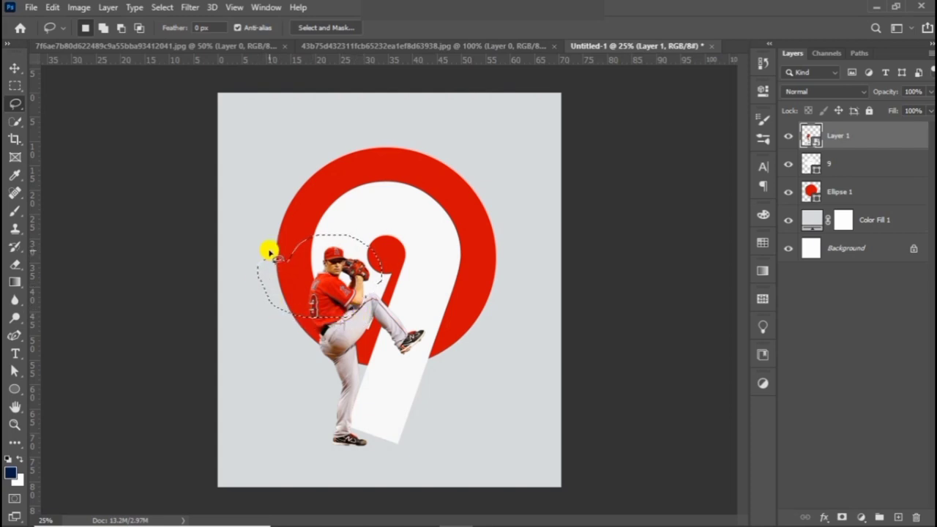
pyautogui.hotkey('ctrl', 'j')
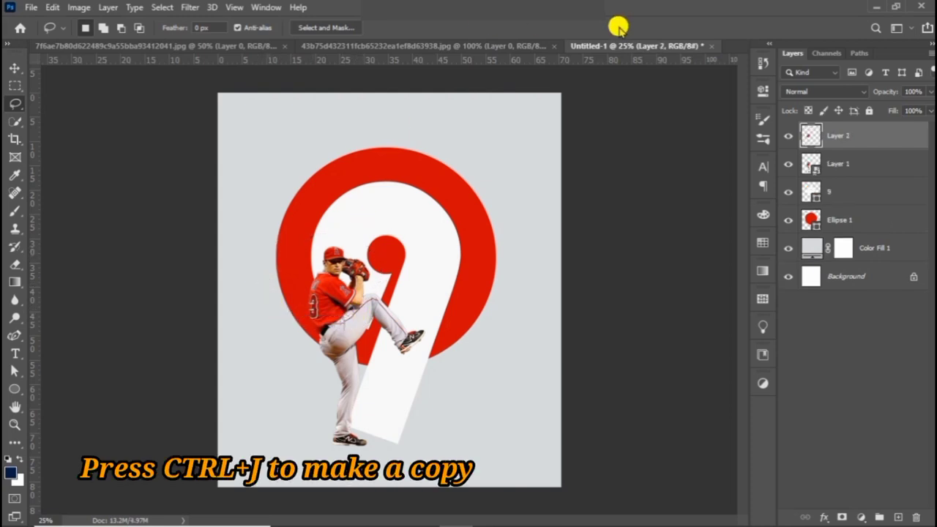
# Enlarge Layer 2 to about 440% at the top left and stack it below Ellipse 1.
pyautogui.hotkey('ctrl', 't')
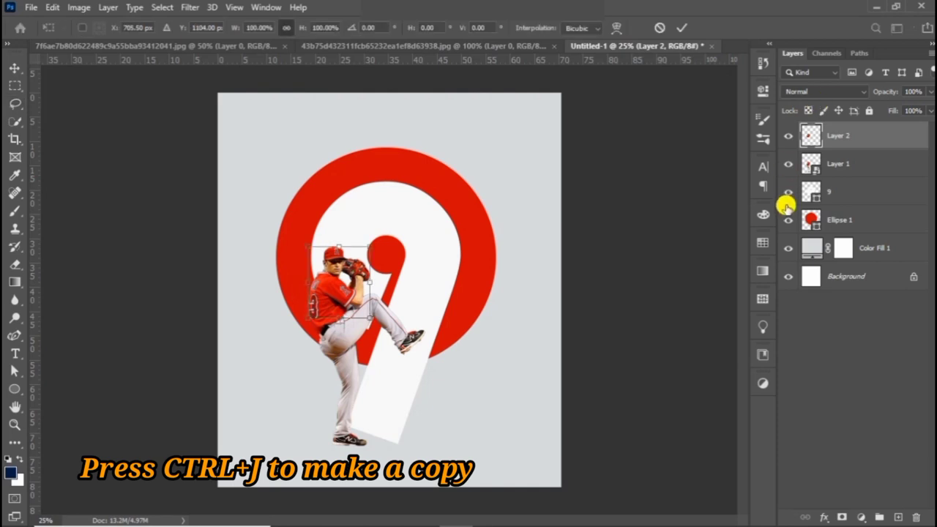
pyautogui.moveTo(337, 247); pyautogui.dragTo(423, 101)
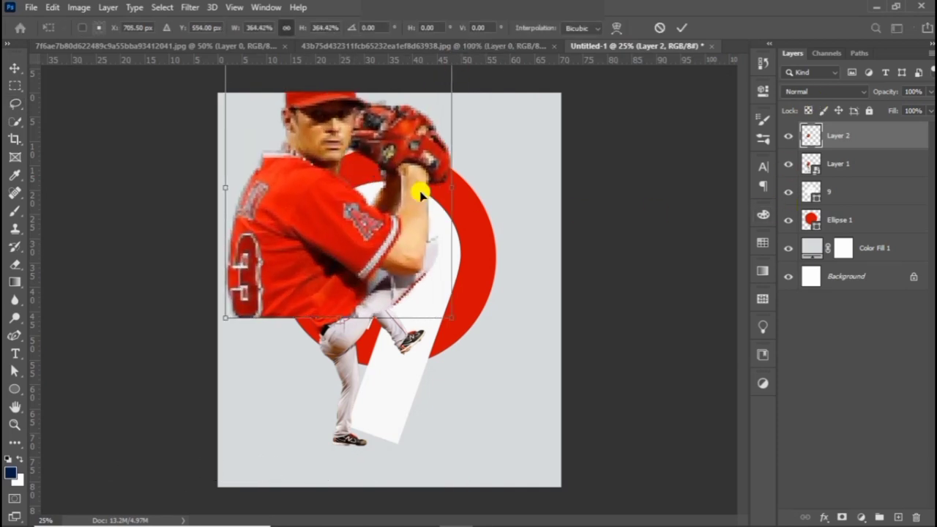
pyautogui.moveTo(418, 188); pyautogui.dragTo(395, 288)
pyautogui.moveTo(342, 151); pyautogui.dragTo(356, 230)
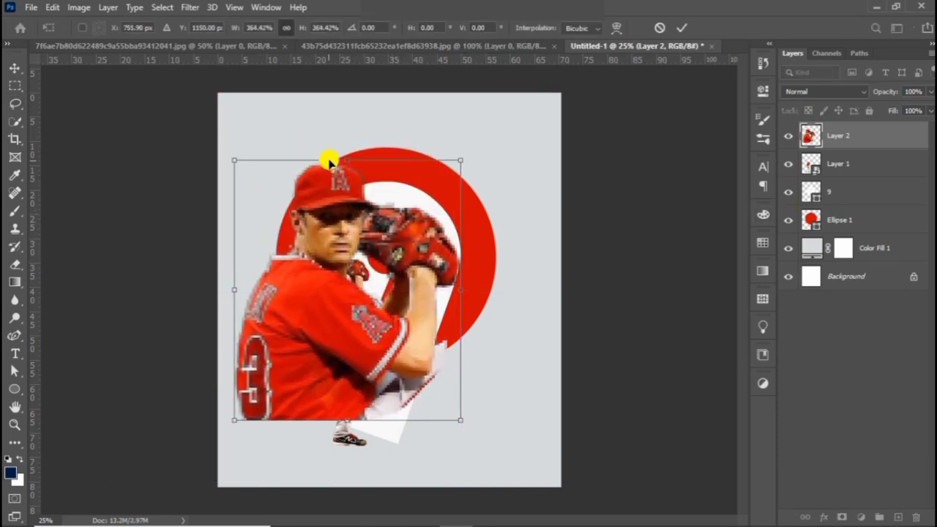
pyautogui.moveTo(357, 124); pyautogui.dragTo(356, 101)
pyautogui.moveTo(356, 178)
pyautogui.mouseDown()
pyautogui.moveTo(302, 242)
pyautogui.moveTo(295, 229)
pyautogui.mouseUp()
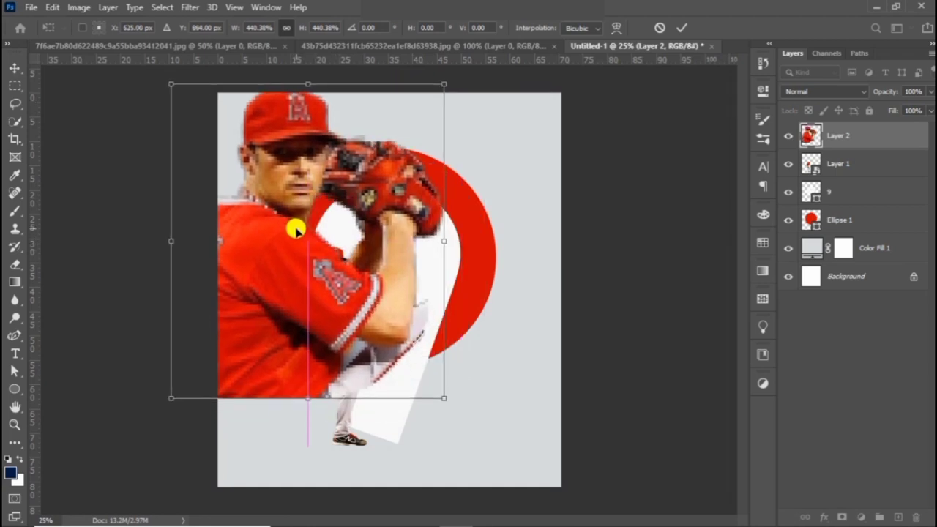
pyautogui.press('Return')
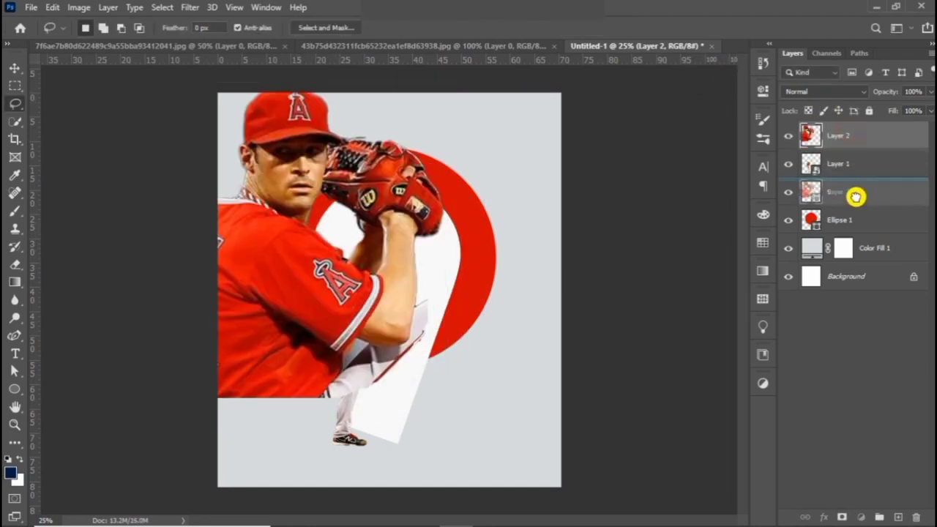
pyautogui.moveTo(842, 130); pyautogui.dragTo(856, 232)
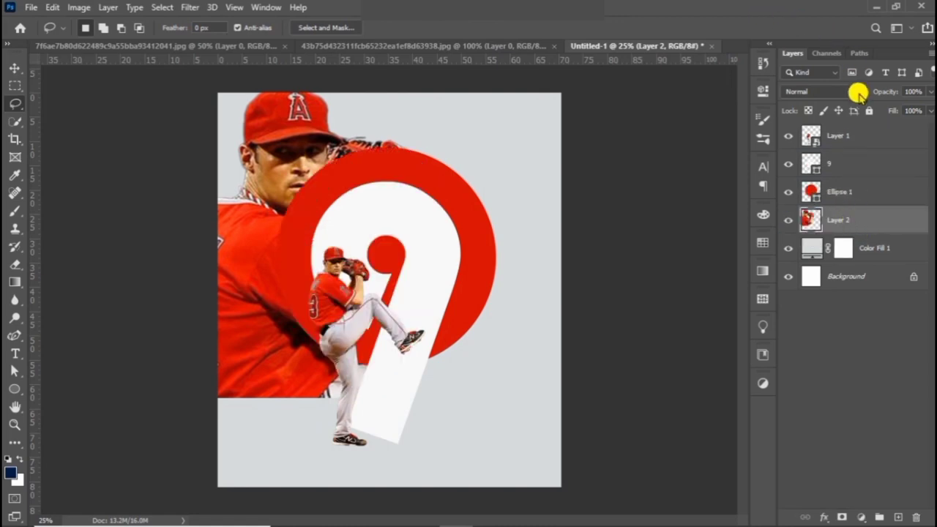
# Clip a Black & White adjustment to Layer 2 with Reds 51, Cyans 39, Blues 37.
pyautogui.click(861, 517)
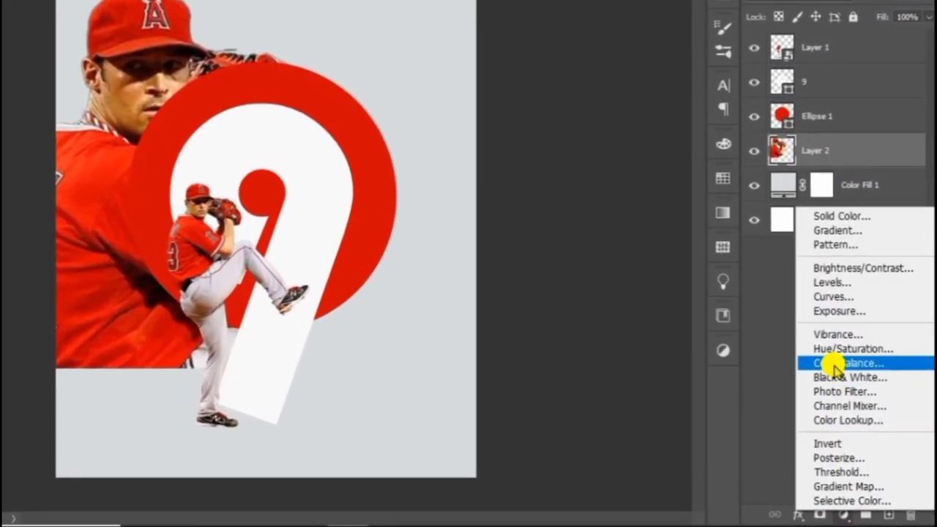
pyautogui.click(836, 373)
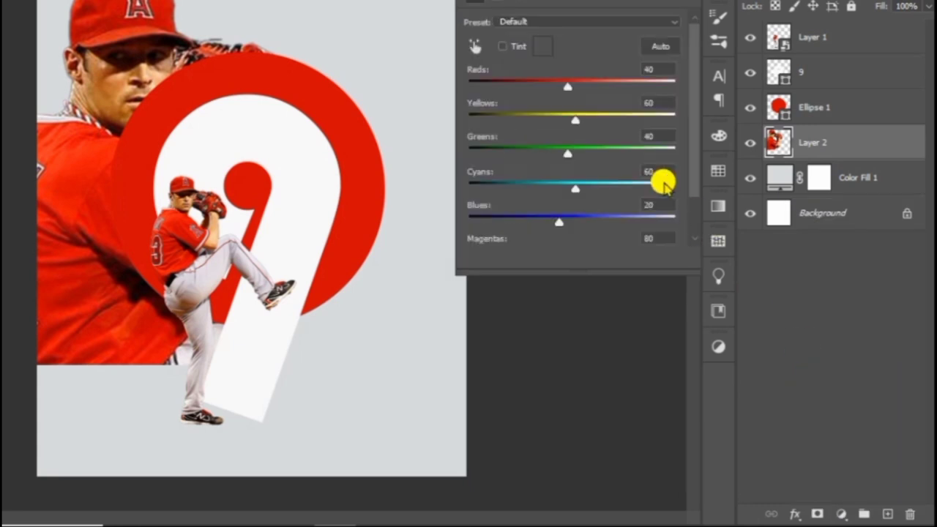
pyautogui.click(570, 257)
pyautogui.moveTo(560, 87)
pyautogui.mouseDown()
pyautogui.moveTo(576, 89)
pyautogui.moveTo(561, 119)
pyautogui.moveTo(527, 123)
pyautogui.moveTo(564, 126)
pyautogui.moveTo(519, 153)
pyautogui.moveTo(583, 154)
pyautogui.mouseUp()
pyautogui.moveTo(544, 191); pyautogui.dragTo(567, 187)
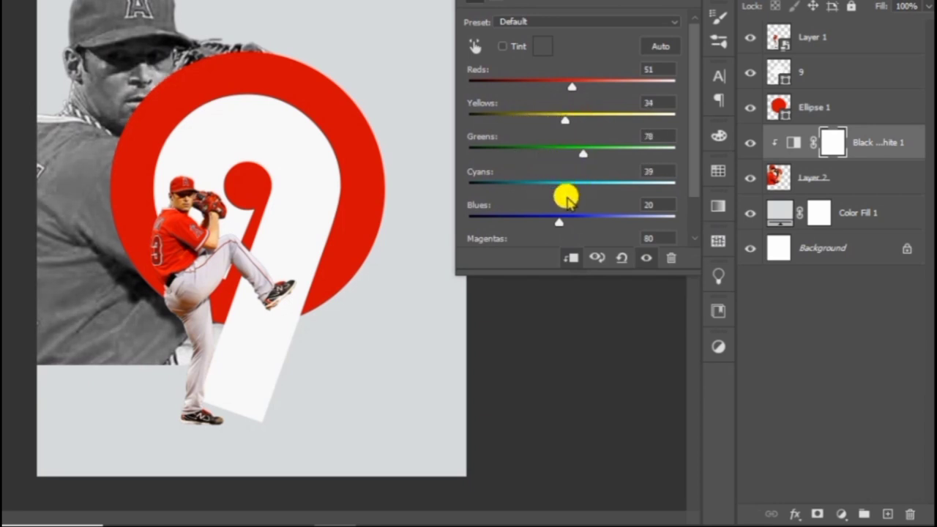
pyautogui.moveTo(558, 220); pyautogui.dragTo(567, 220)
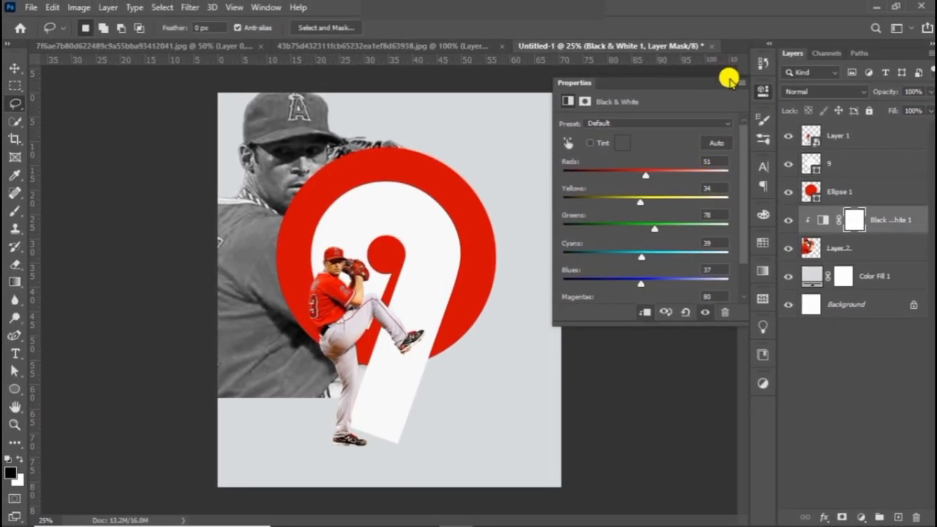
pyautogui.click(727, 83)
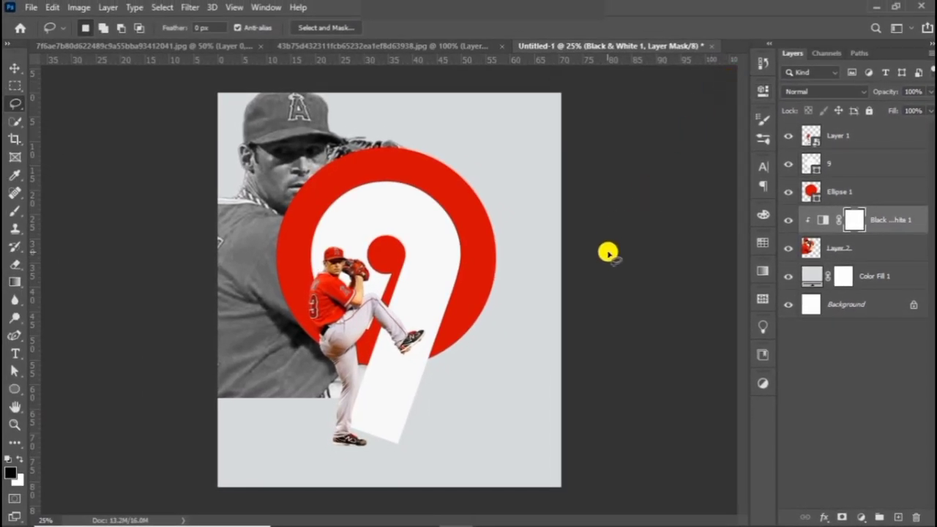
# Scale Layer 2's greyscale close-up to about 110.82%, reposition it, and add a layer mask.
pyautogui.hotkey('ctrl', 't')
pyautogui.click(457, 209)
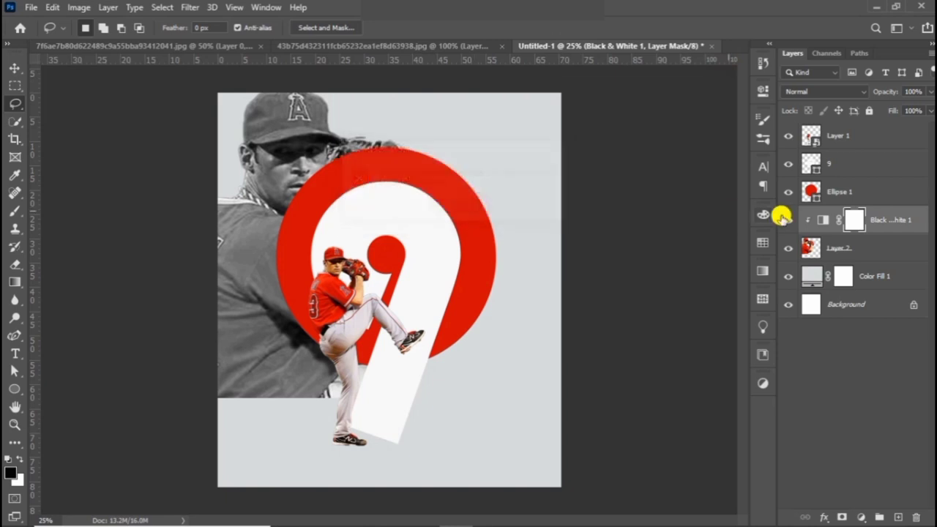
pyautogui.click(847, 248)
pyautogui.hotkey('ctrl', 't')
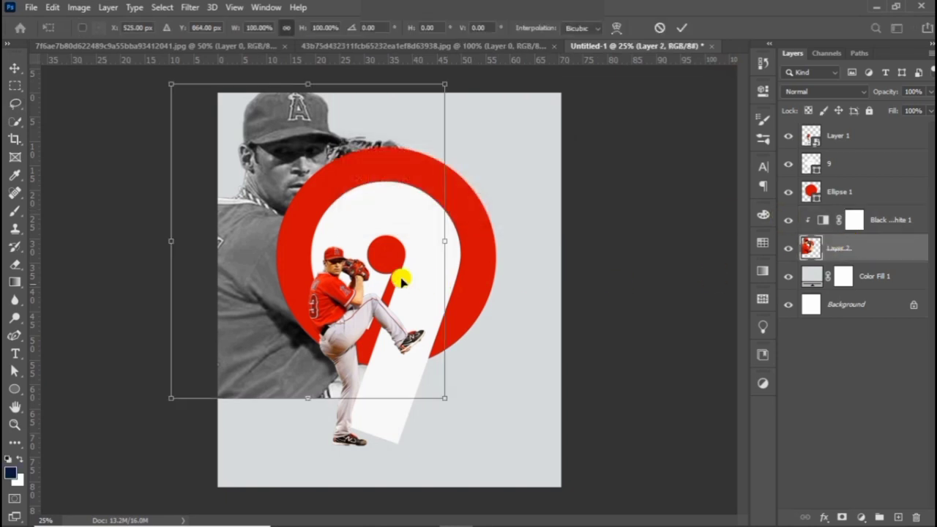
pyautogui.moveTo(444, 241)
pyautogui.mouseDown()
pyautogui.moveTo(475, 244)
pyautogui.moveTo(430, 249)
pyautogui.moveTo(410, 222)
pyautogui.mouseUp()
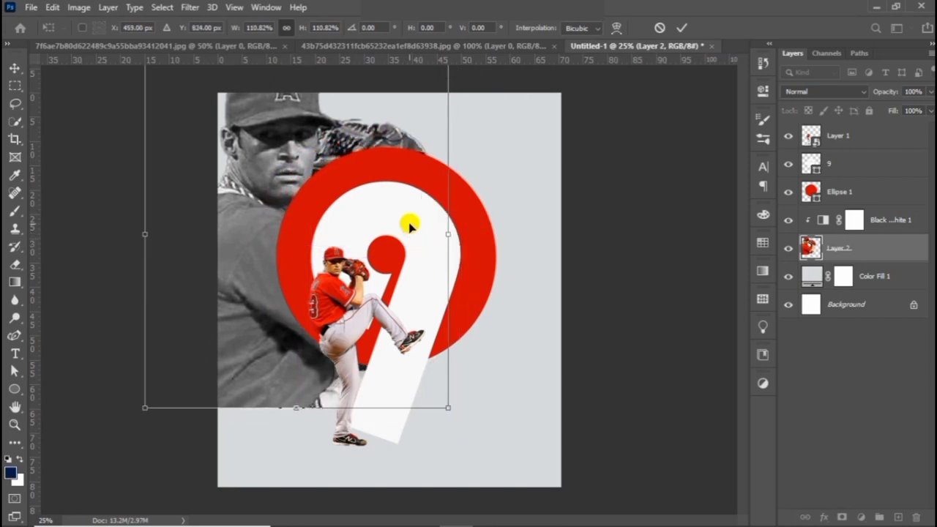
pyautogui.press('Return')
pyautogui.click(844, 515)
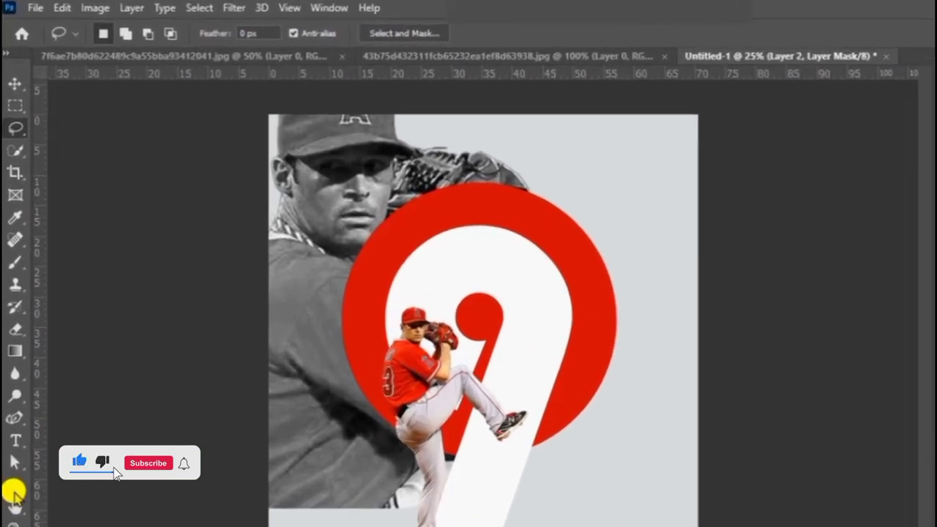
# Paint black with a large soft round brush on Layer 2's mask to fade the photo's bottom, left and top edges.
pyautogui.click(15, 262)
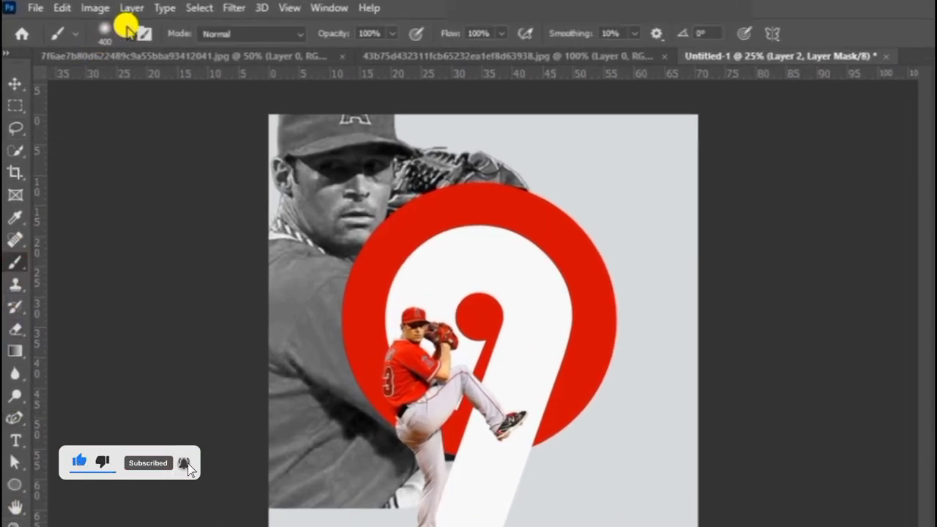
pyautogui.click(128, 29)
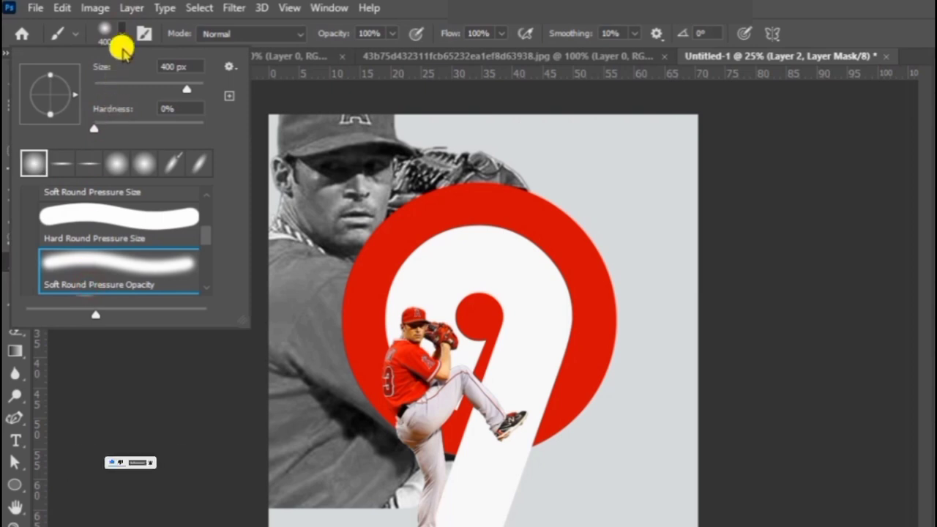
pyautogui.click(118, 33)
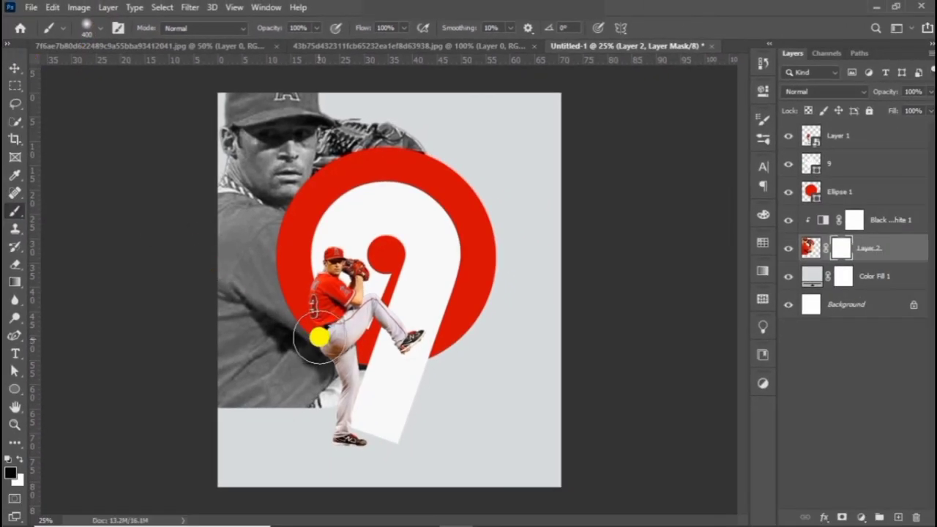
pyautogui.moveTo(319, 337); pyautogui.dragTo(323, 334)
pyautogui.press(']')
pyautogui.press(']')
pyautogui.press(']')
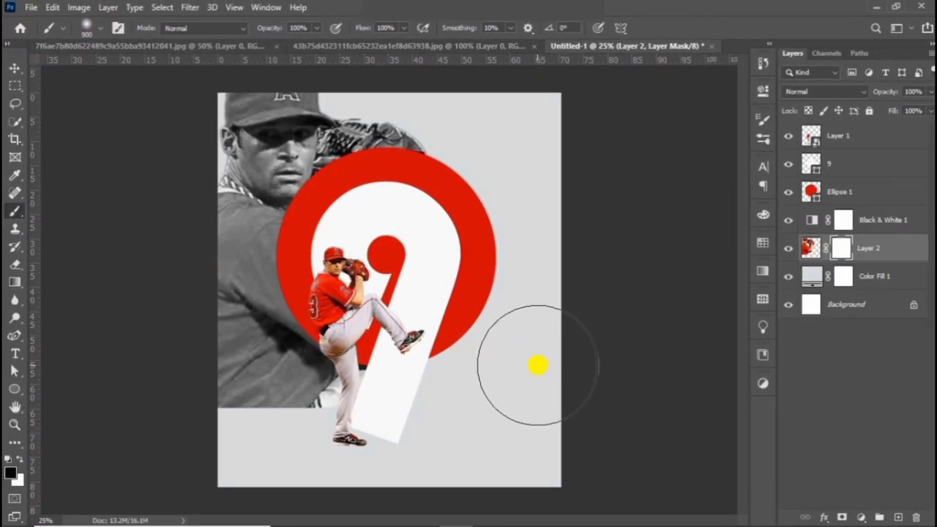
pyautogui.press(']')
pyautogui.press(']')
pyautogui.press(']')
pyautogui.press(']')
pyautogui.press(']')
pyautogui.press(']')
pyautogui.press(']')
pyautogui.press(']')
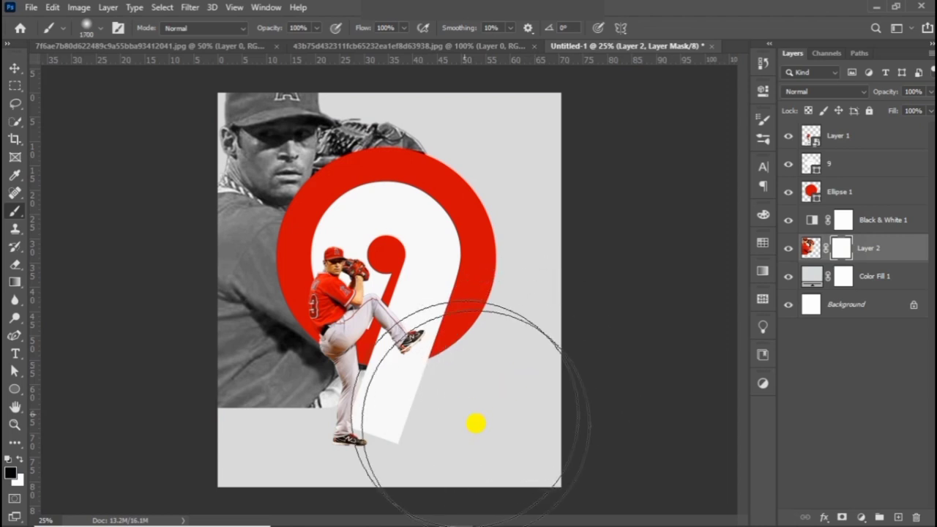
pyautogui.moveTo(168, 483); pyautogui.dragTo(281, 496)
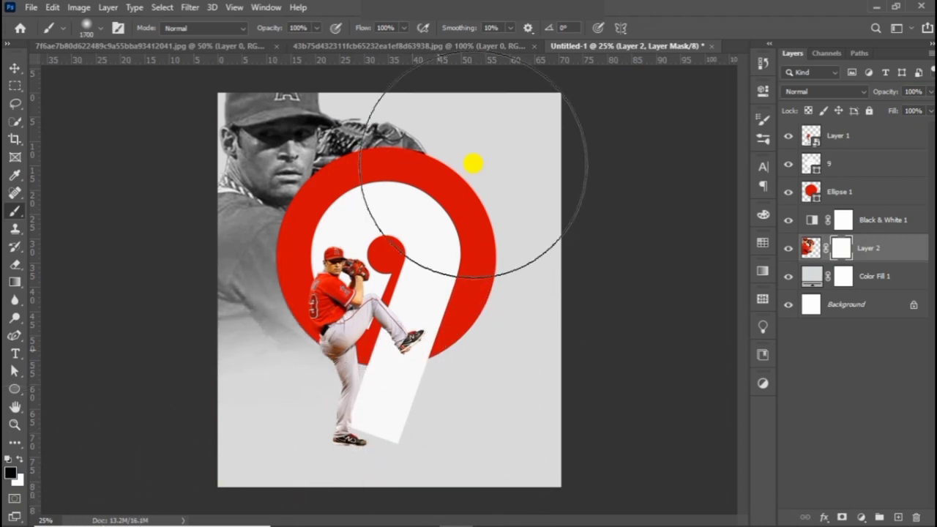
pyautogui.moveTo(108, 140)
pyautogui.mouseDown()
pyautogui.moveTo(90, 320)
pyautogui.moveTo(60, 259)
pyautogui.mouseUp()
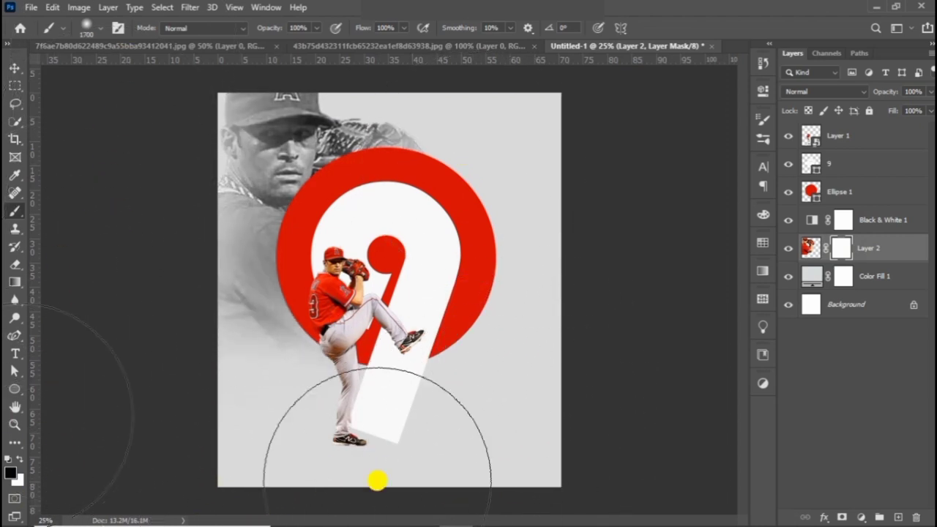
pyautogui.moveTo(666, 105); pyautogui.dragTo(192, 10)
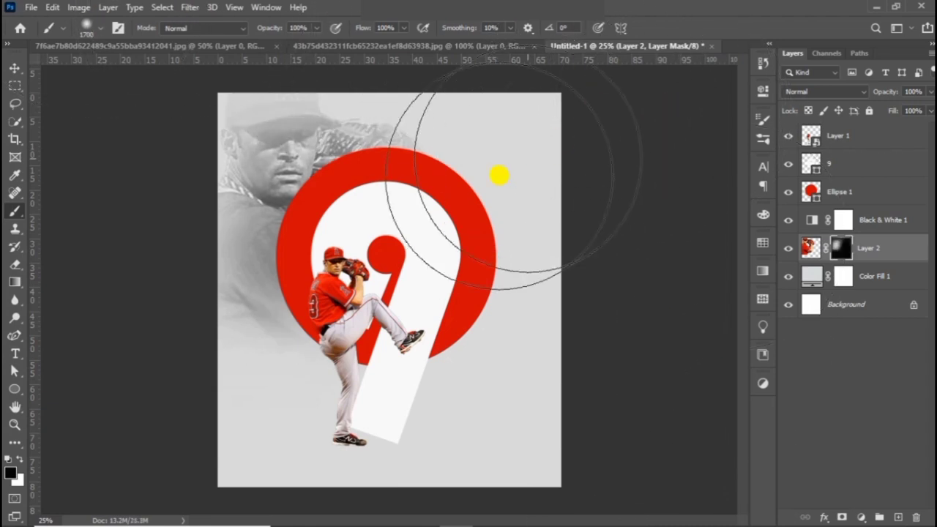
# Soften the photo further with brush flow at 19%, then set Layer 2's opacity to 80%.
pyautogui.click(404, 29)
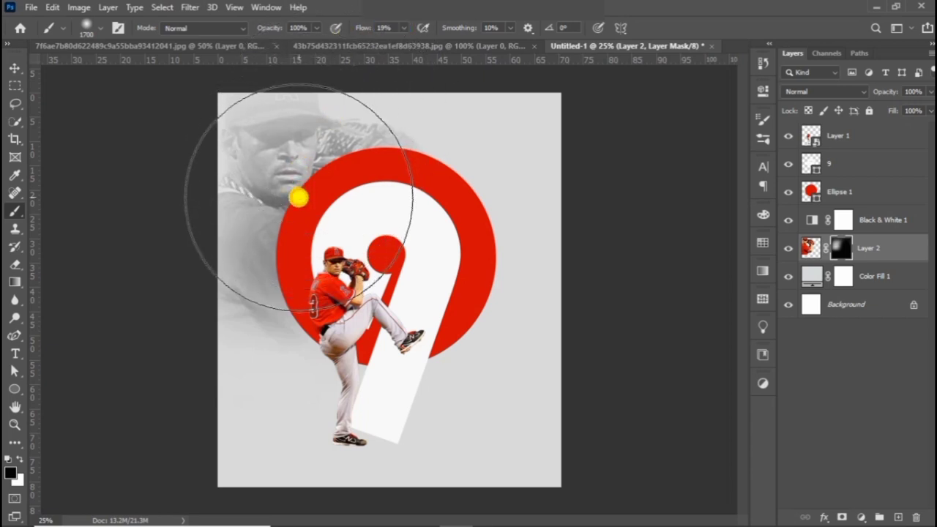
pyautogui.moveTo(297, 213)
pyautogui.mouseDown()
pyautogui.moveTo(247, 420)
pyautogui.moveTo(293, 366)
pyautogui.moveTo(329, 251)
pyautogui.moveTo(359, 320)
pyautogui.mouseUp()
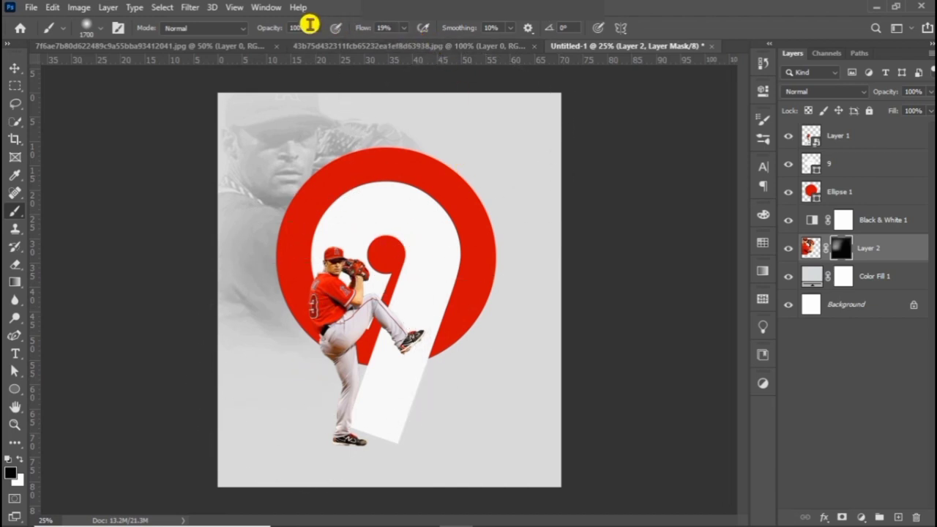
pyautogui.click(316, 28)
pyautogui.click(811, 247)
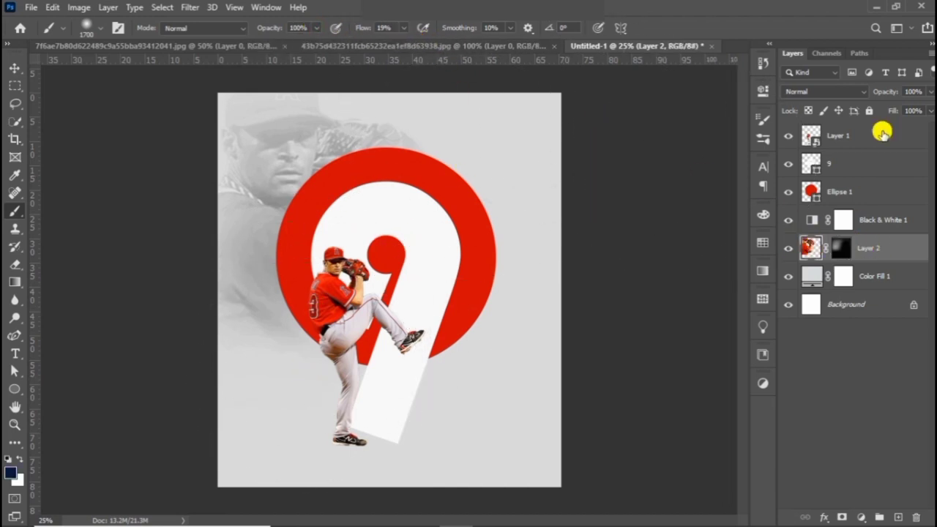
pyautogui.moveTo(918, 104); pyautogui.dragTo(915, 107)
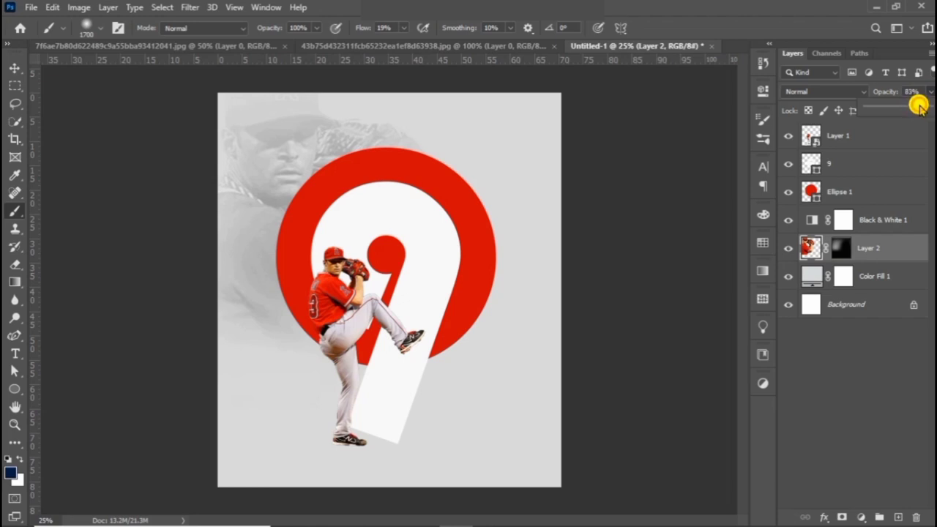
pyautogui.moveTo(924, 106); pyautogui.dragTo(917, 107)
pyautogui.click(918, 91)
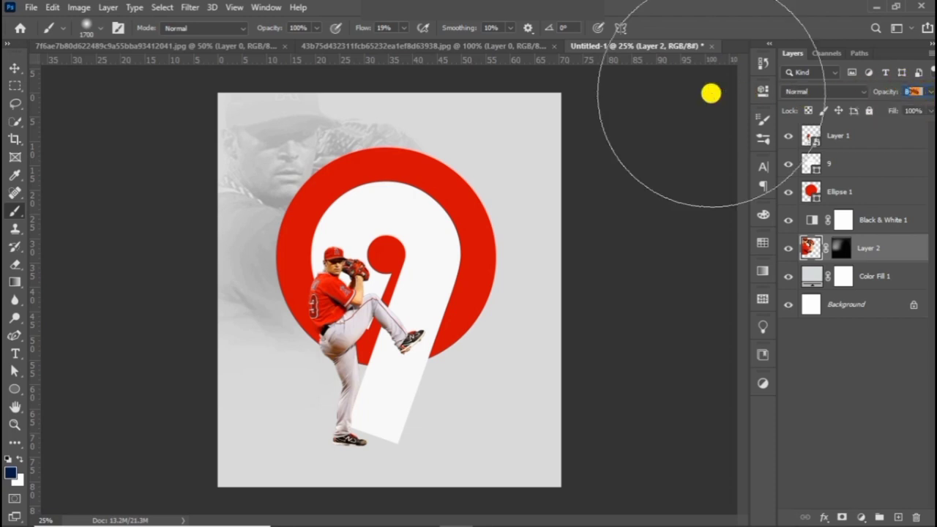
pyautogui.click(16, 67)
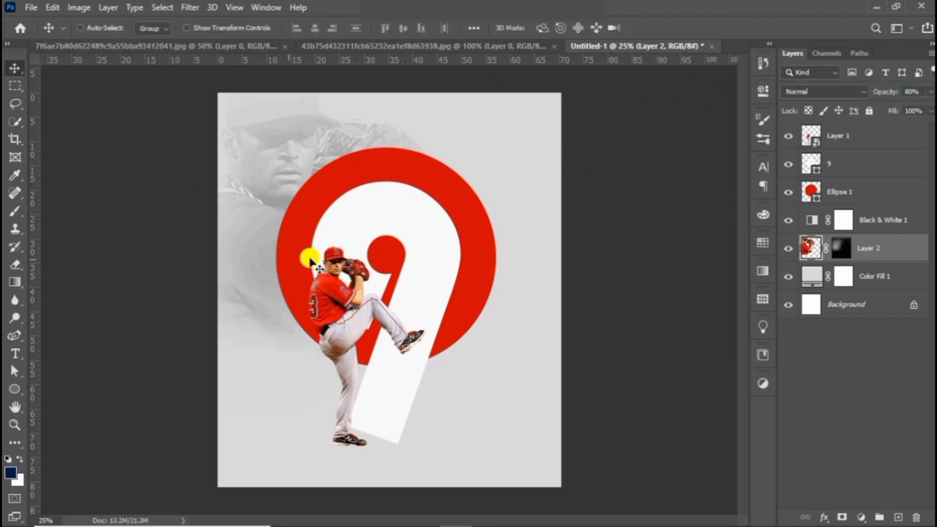
# Enlarge the Layer 1 pitcher cutout to about 144% and nudge it slightly up and left.
pyautogui.click(861, 142)
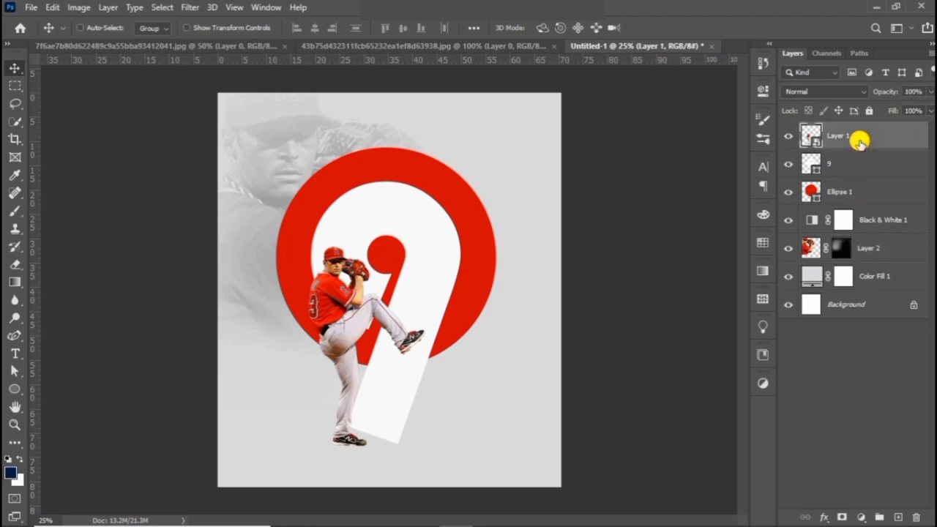
pyautogui.hotkey('ctrl', 't')
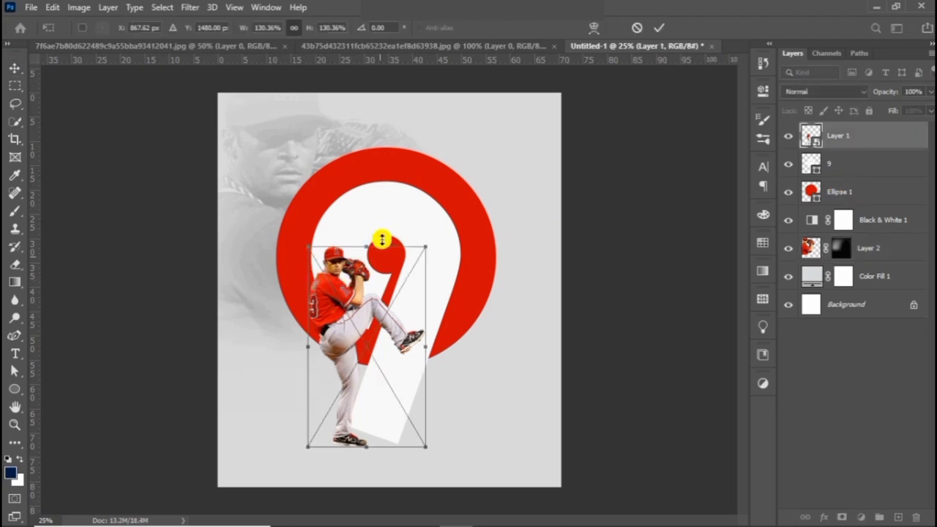
pyautogui.moveTo(362, 246); pyautogui.dragTo(363, 226)
pyautogui.moveTo(372, 298); pyautogui.dragTo(376, 302)
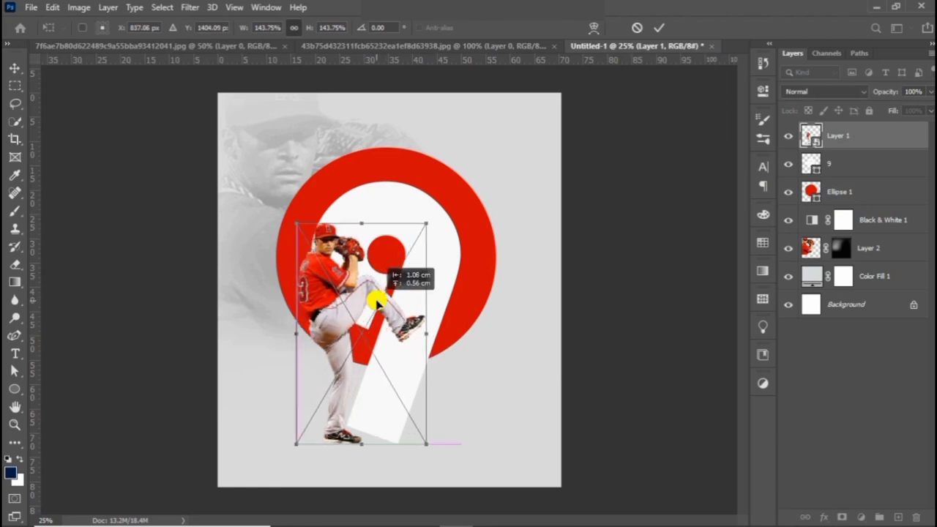
pyautogui.press('Return')
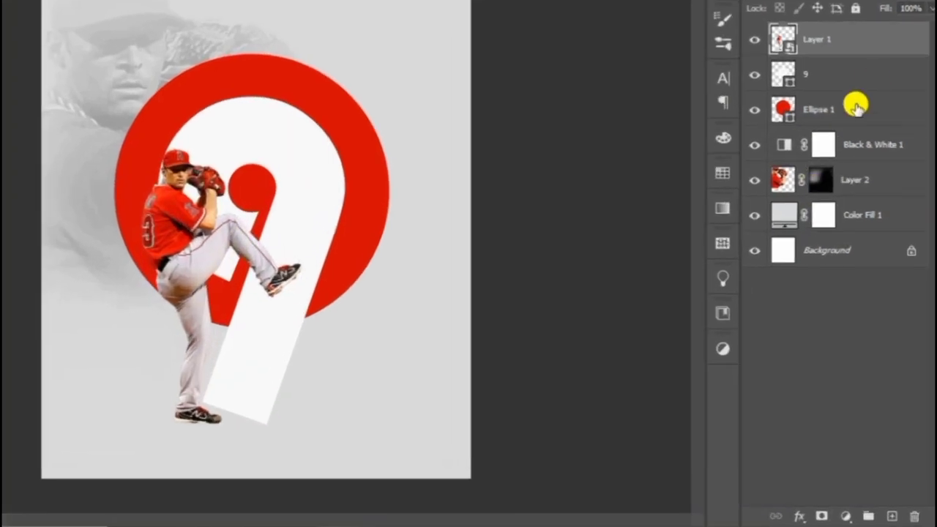
pyautogui.click(882, 170)
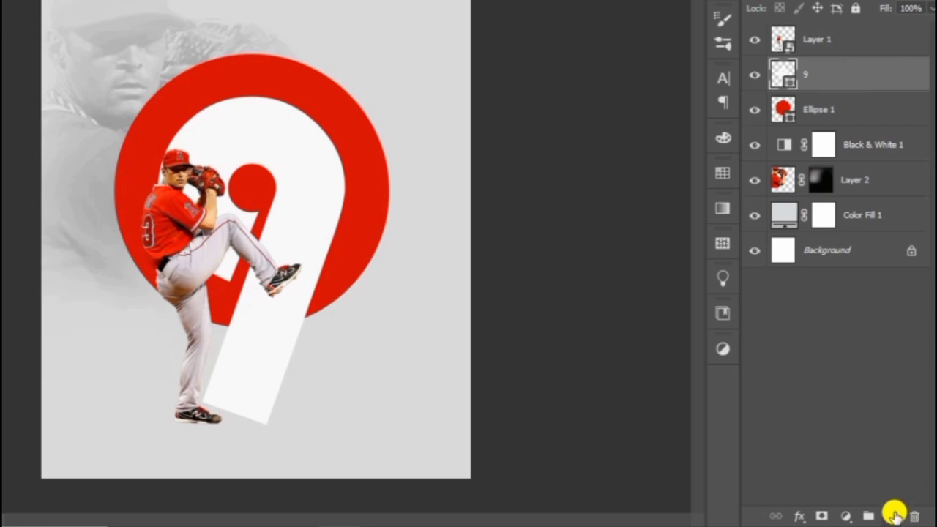
# Add a new Layer 3 above the 9 and choose a near-black foreground and a brush tip.
pyautogui.click(893, 515)
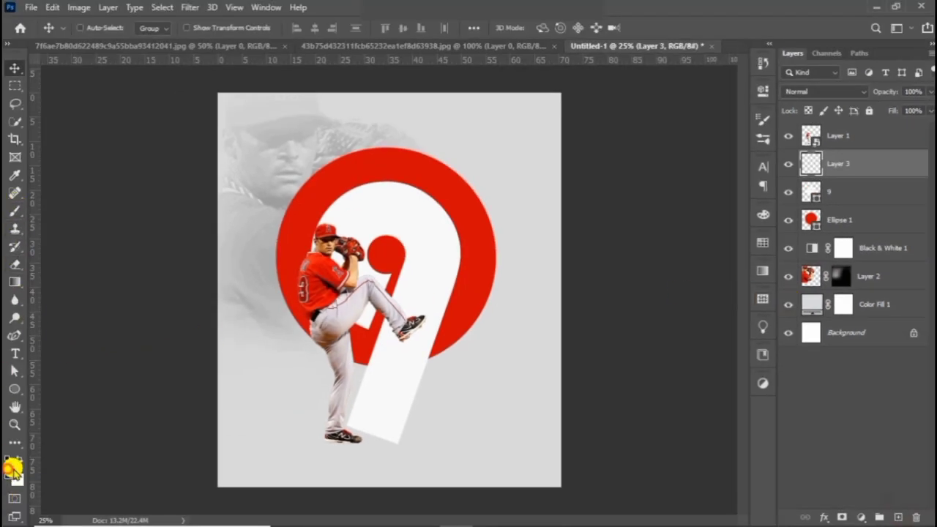
pyautogui.click(13, 468)
pyautogui.click(842, 282)
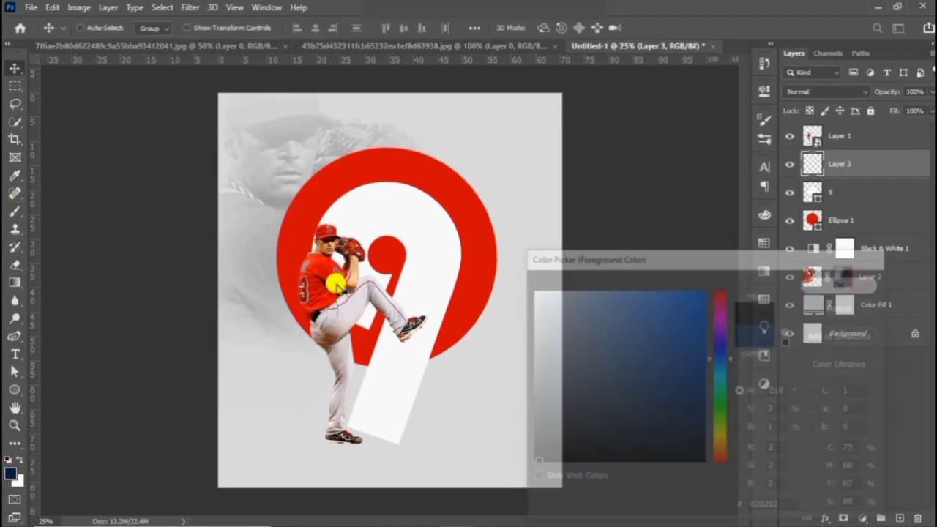
pyautogui.click(16, 262)
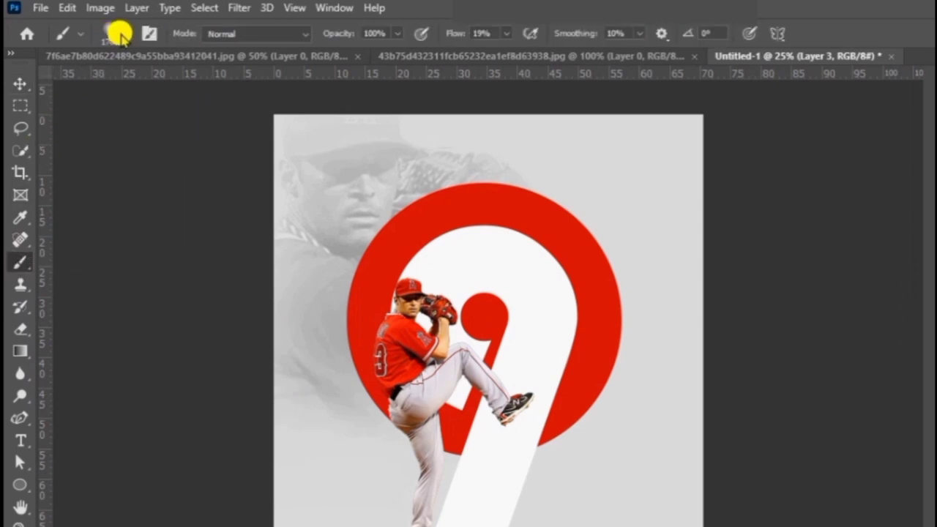
pyautogui.click(120, 32)
pyautogui.click(68, 168)
pyautogui.click(68, 167)
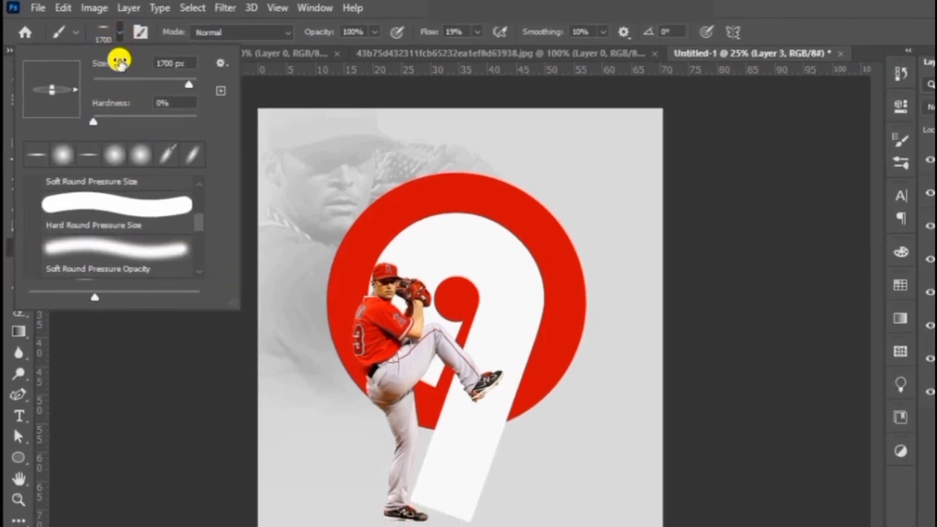
pyautogui.click(100, 28)
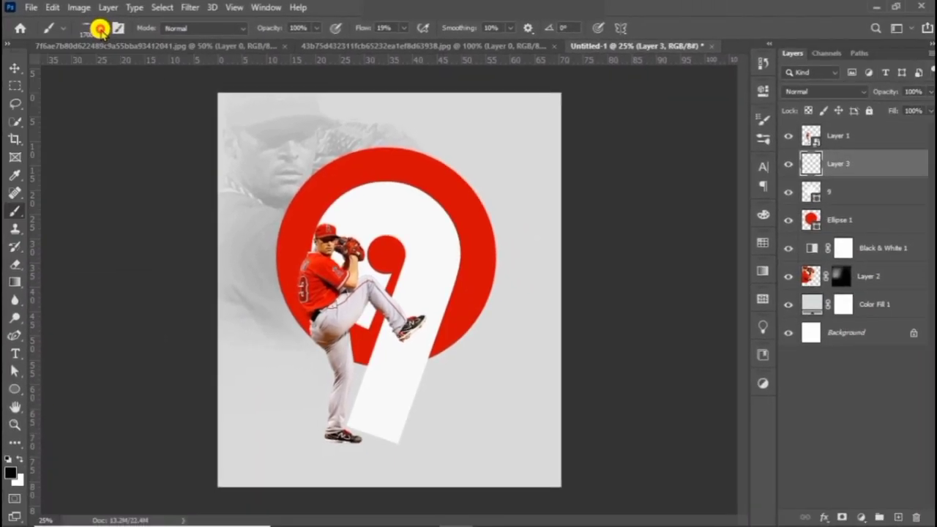
# Paint a soft black shadow under the pitcher's feet at 100% brush flow.
pyautogui.press('[')
pyautogui.press('[')
pyautogui.press('[')
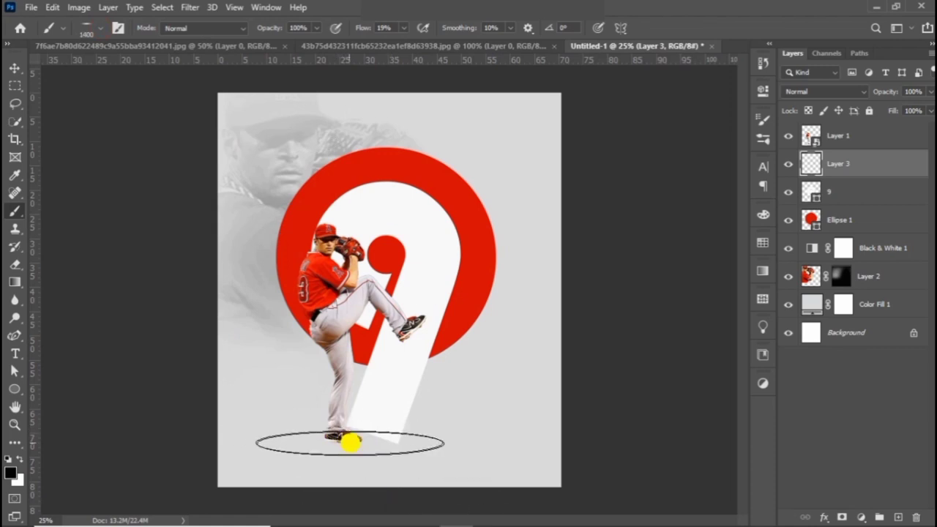
pyautogui.press('[')
pyautogui.press('[')
pyautogui.press('[')
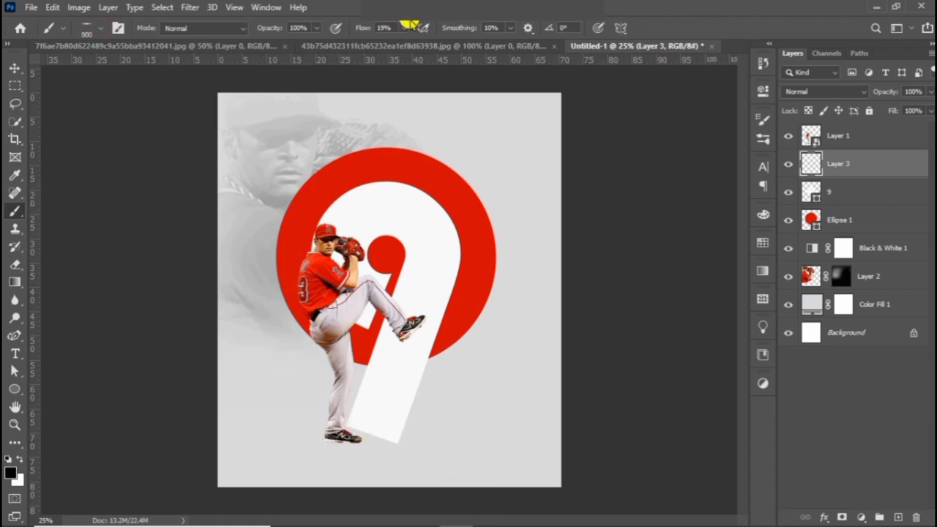
pyautogui.click(404, 28)
pyautogui.moveTo(407, 44); pyautogui.dragTo(458, 45)
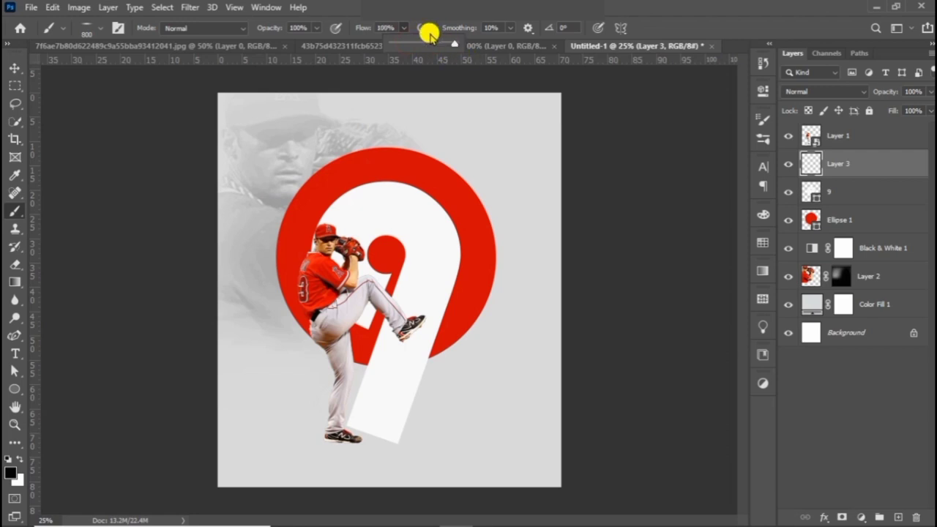
pyautogui.moveTo(351, 445); pyautogui.dragTo(340, 453)
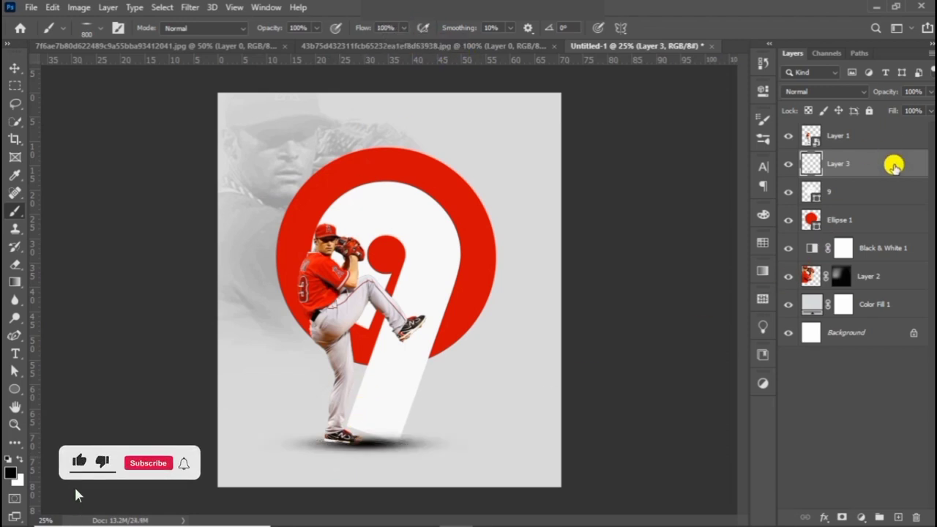
pyautogui.moveTo(894, 172); pyautogui.dragTo(896, 210)
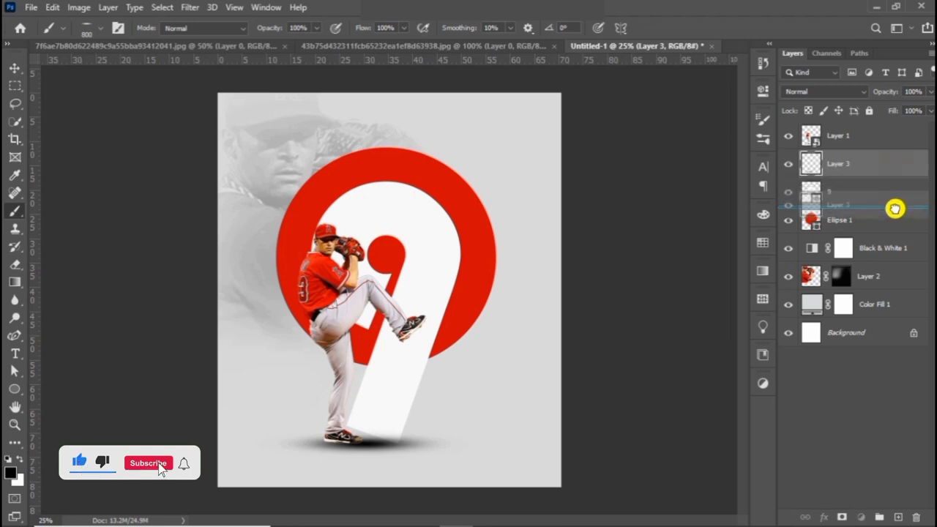
pyautogui.hotkey('ctrl', 'z')
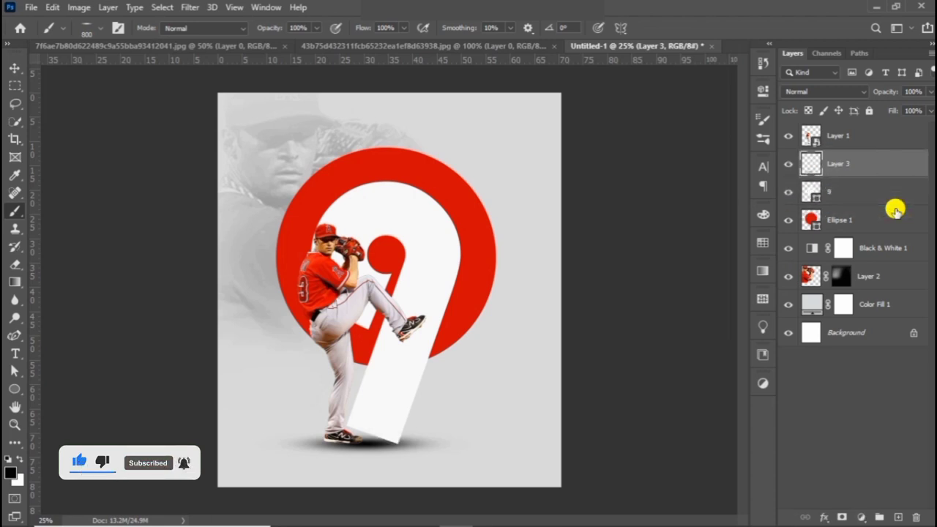
pyautogui.hotkey('ctrl', 'z')
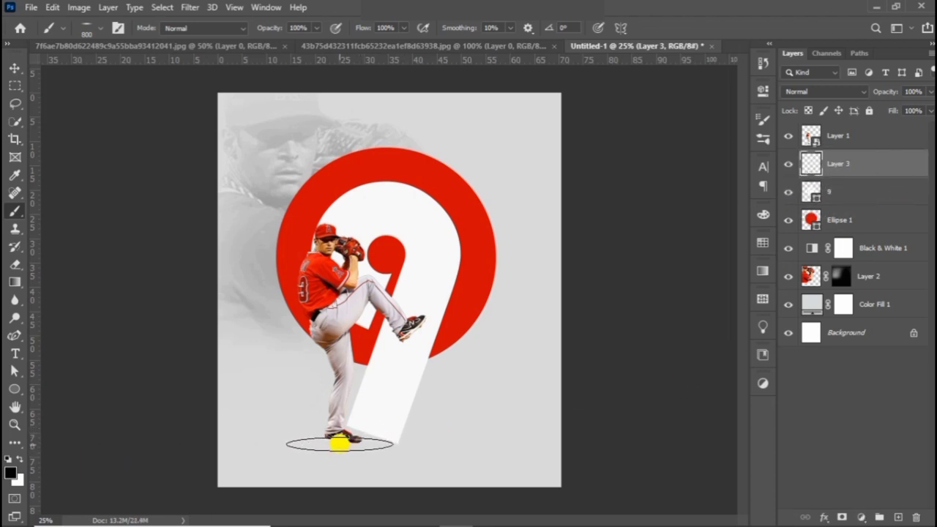
pyautogui.click(343, 439)
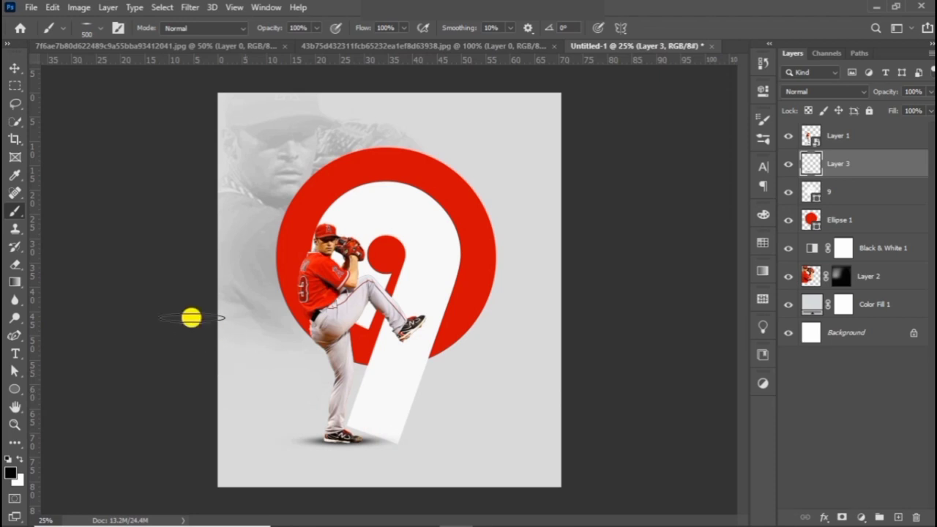
pyautogui.click(93, 27)
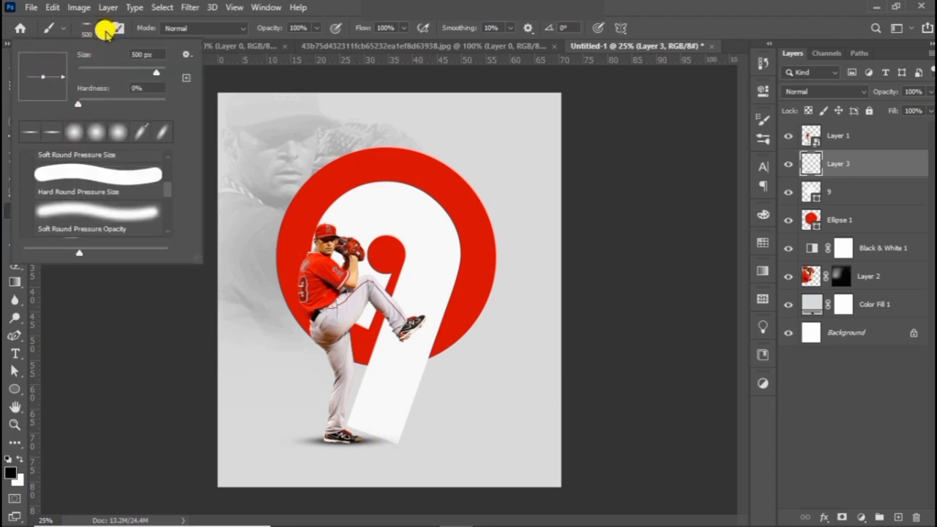
pyautogui.click(241, 253)
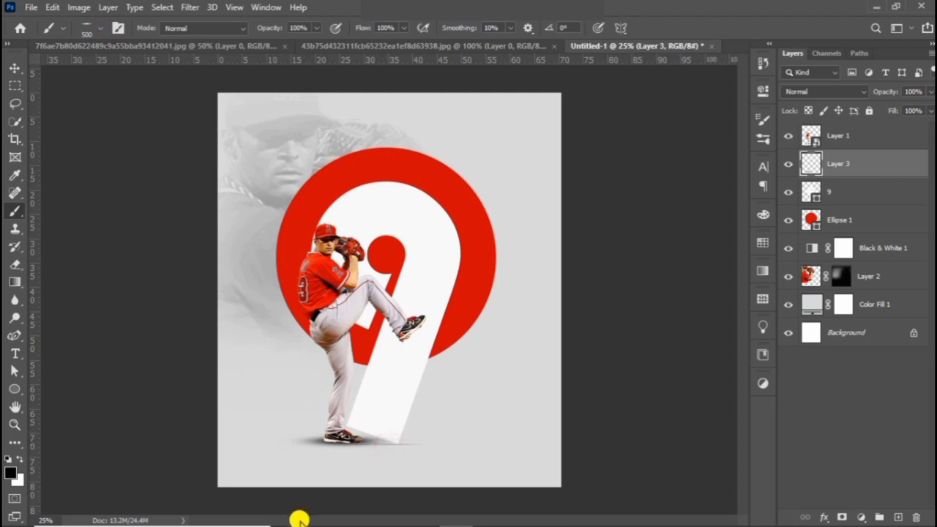
# Bring the BASEBALL 2020 logo into Untitled-1, scaled to about 116% over the 9's lower stem.
pyautogui.click(13, 65)
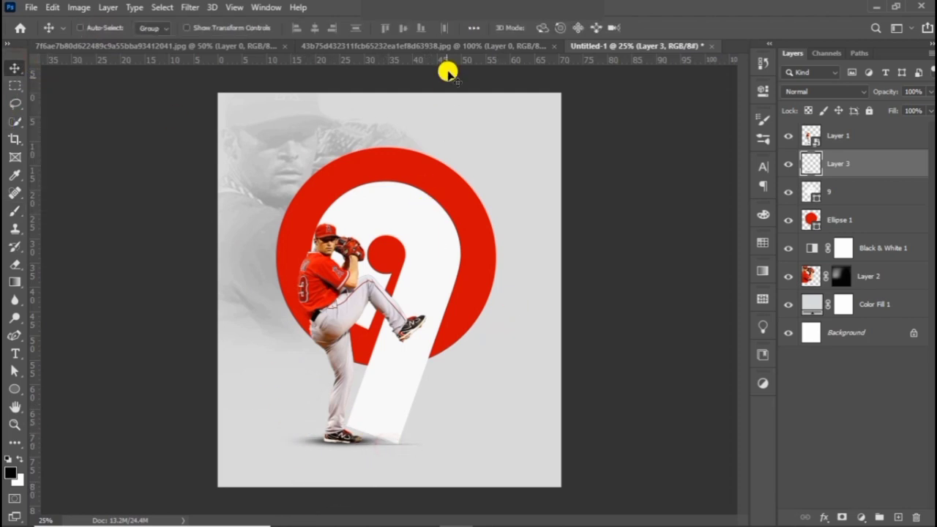
pyautogui.click(450, 45)
pyautogui.moveTo(353, 350); pyautogui.dragTo(592, 46)
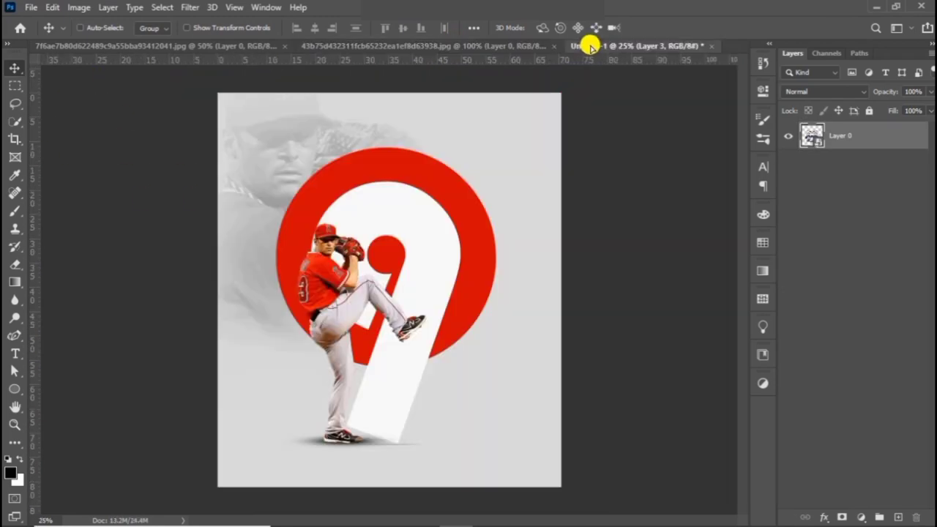
pyautogui.moveTo(426, 369); pyautogui.dragTo(377, 383)
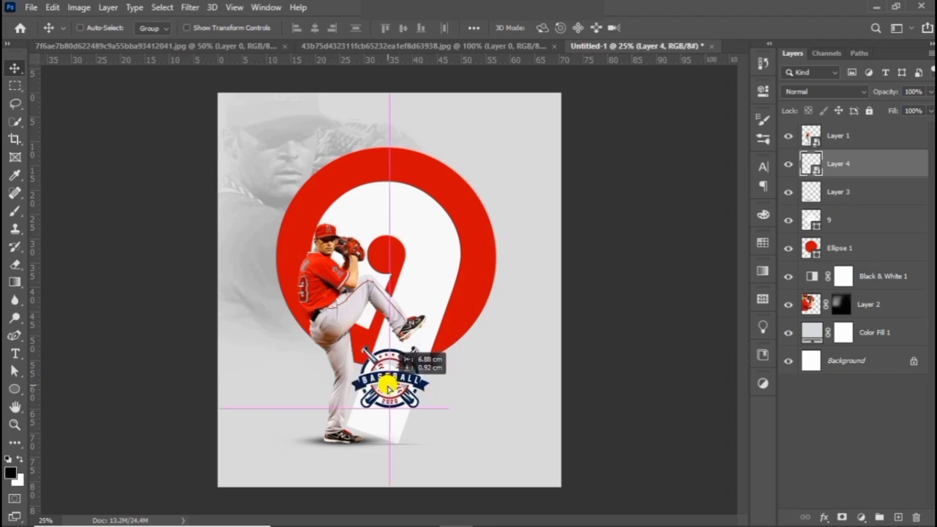
pyautogui.hotkey('ctrl', 't')
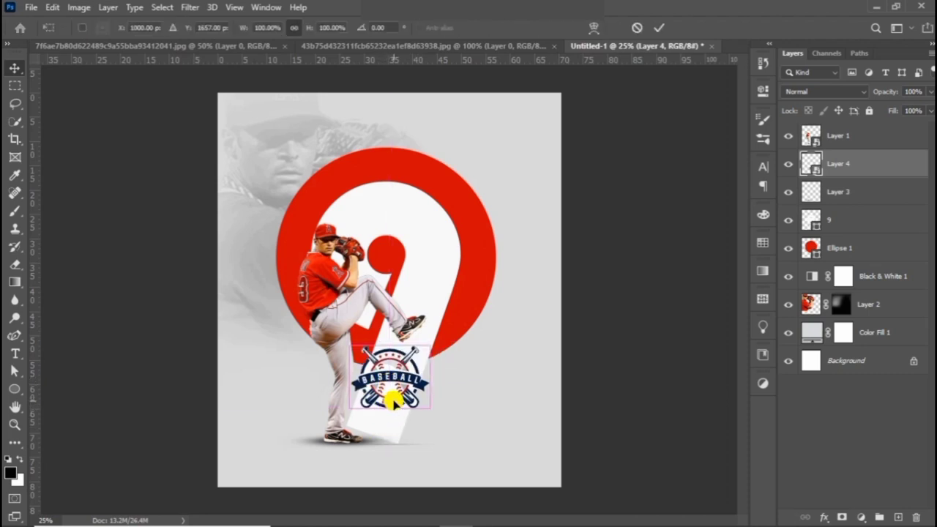
pyautogui.moveTo(390, 410); pyautogui.dragTo(390, 420)
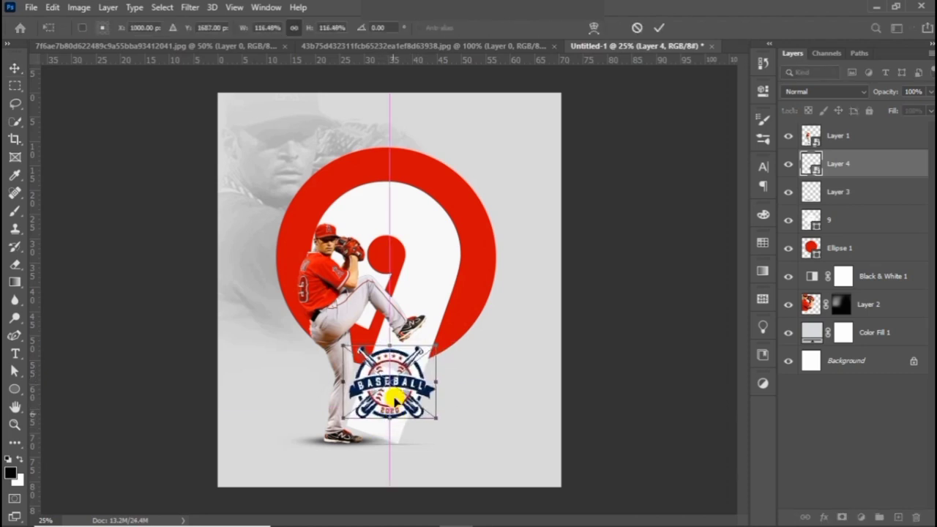
pyautogui.moveTo(395, 386); pyautogui.dragTo(407, 388)
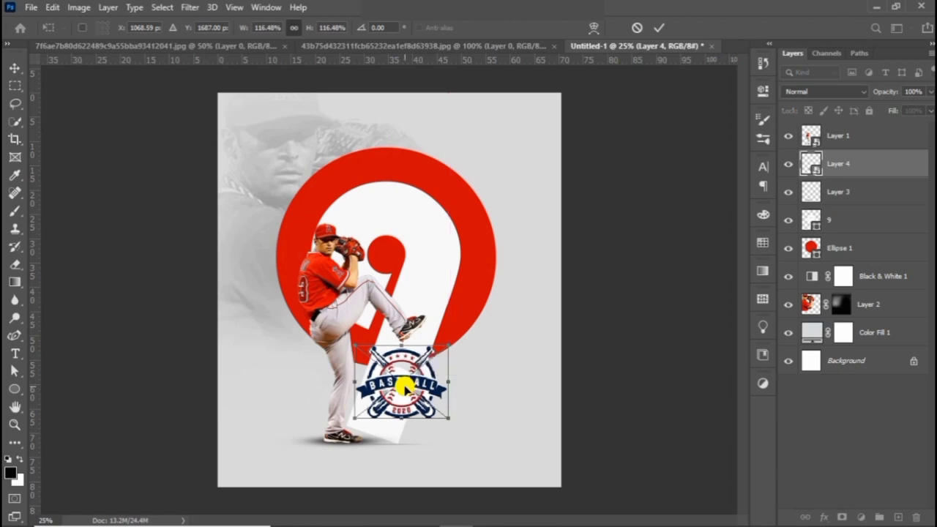
pyautogui.press('Return')
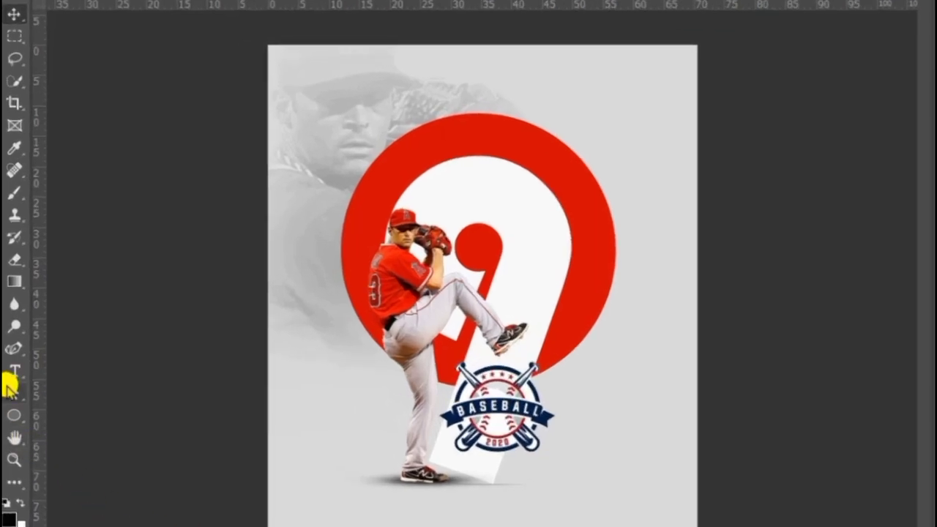
# Add red HOUSTON, player-name and TWO-HOMERUN GAME lines, plus a centred two-line quote along the bottom.
pyautogui.click(14, 372)
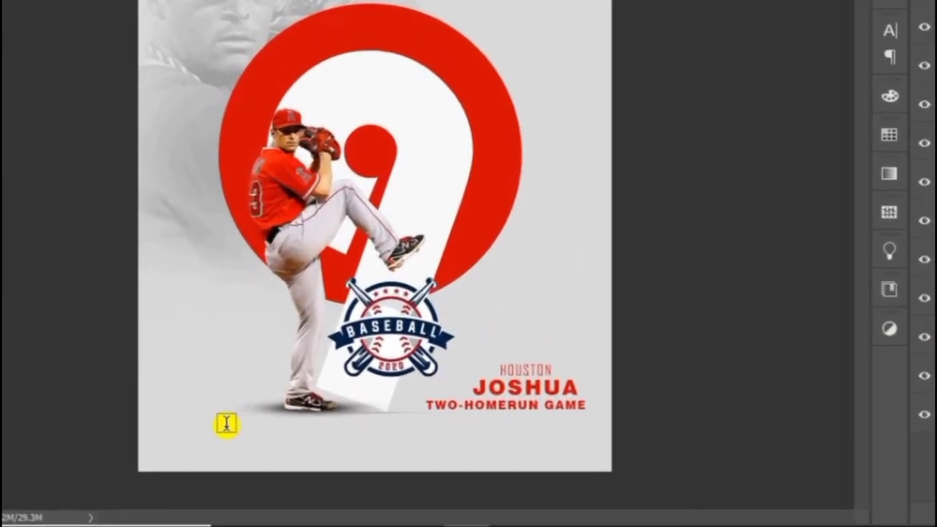
pyautogui.moveTo(282, 450)
pyautogui.mouseDown()
pyautogui.moveTo(435, 488)
pyautogui.moveTo(546, 460)
pyautogui.mouseUp()
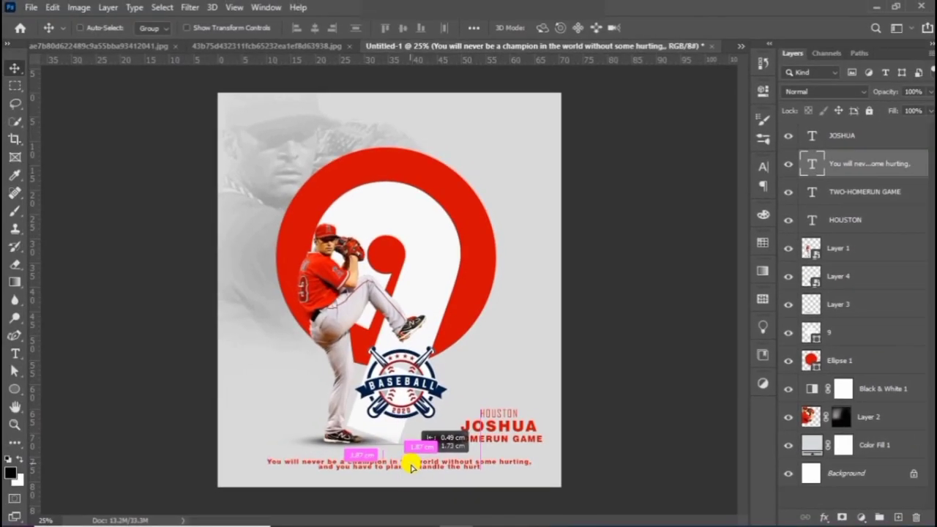
pyautogui.moveTo(408, 454)
pyautogui.mouseDown()
pyautogui.moveTo(412, 467)
pyautogui.moveTo(402, 470)
pyautogui.mouseUp()
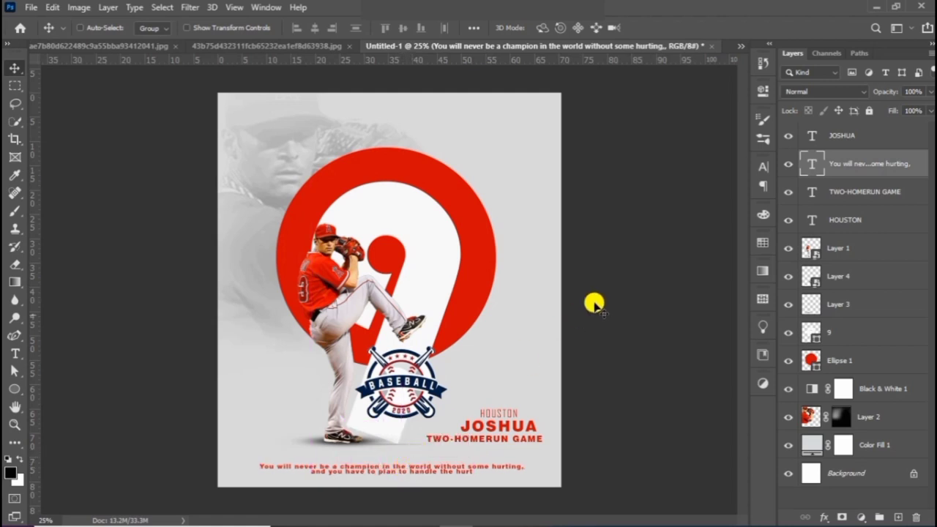
# Shrink the Layer 4 logo to about 82% and move it just above HOUSTON.
pyautogui.click(831, 282)
pyautogui.hotkey('ctrl', 't')
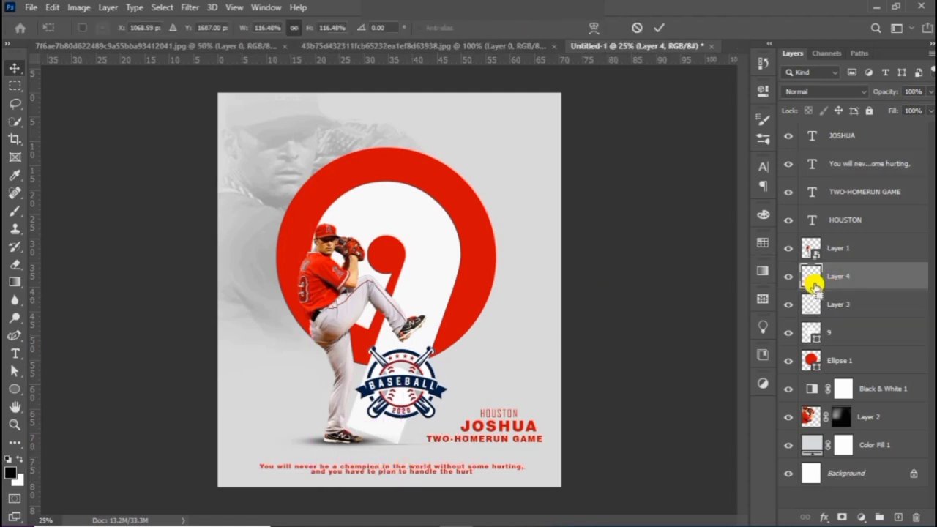
pyautogui.moveTo(395, 347); pyautogui.dragTo(396, 361)
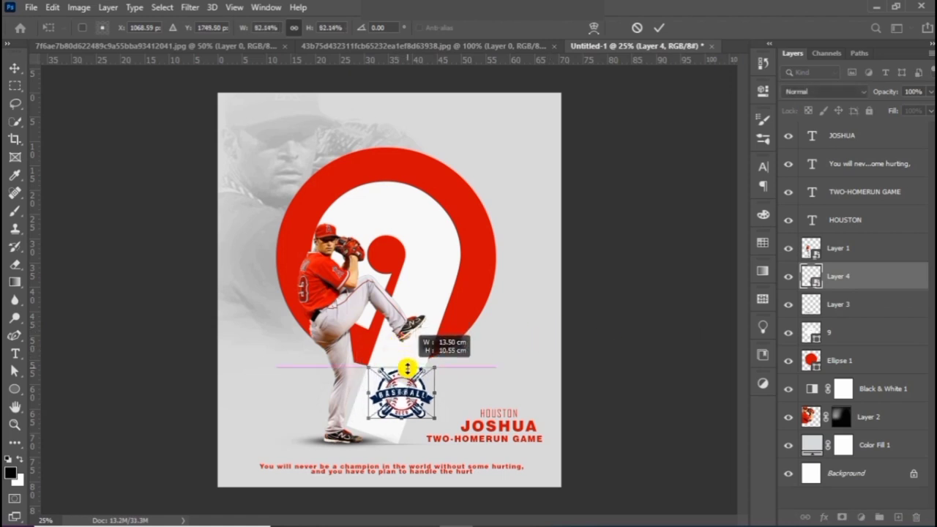
pyautogui.moveTo(402, 393); pyautogui.dragTo(498, 375)
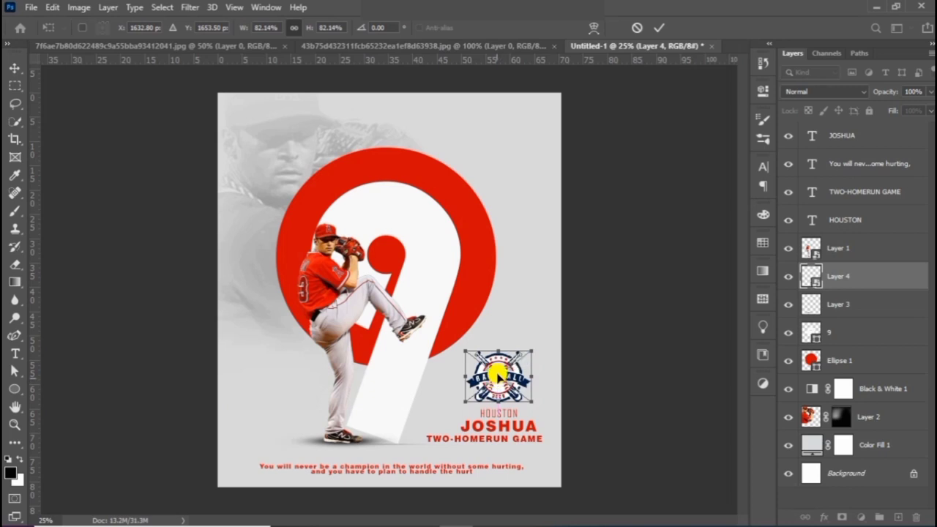
pyautogui.press('Return')
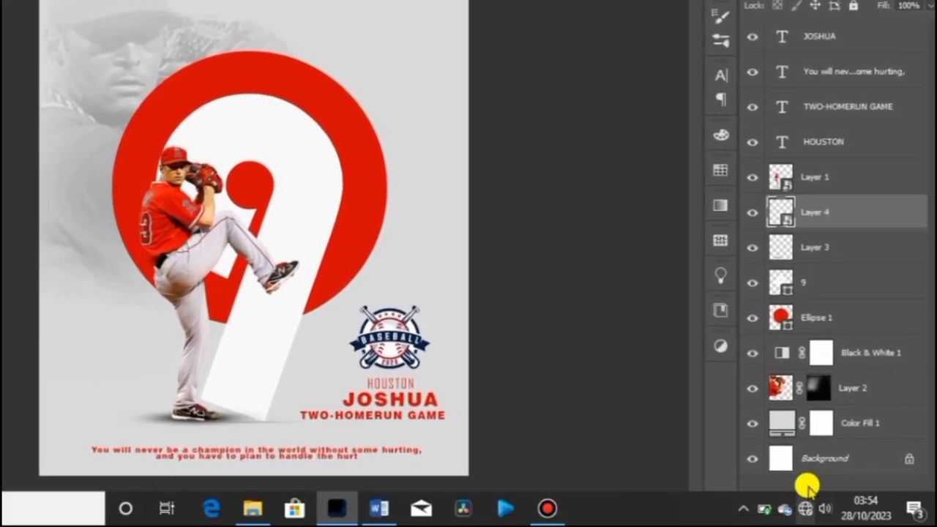
# Give the logo layer a Drop Shadow with 22 px distance and 60% opacity.
pyautogui.click(798, 501)
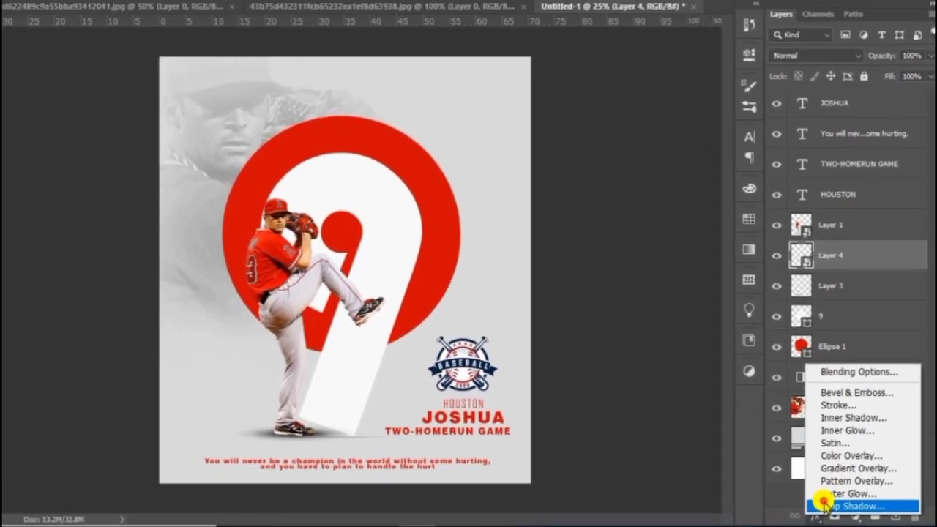
pyautogui.press('Escape')
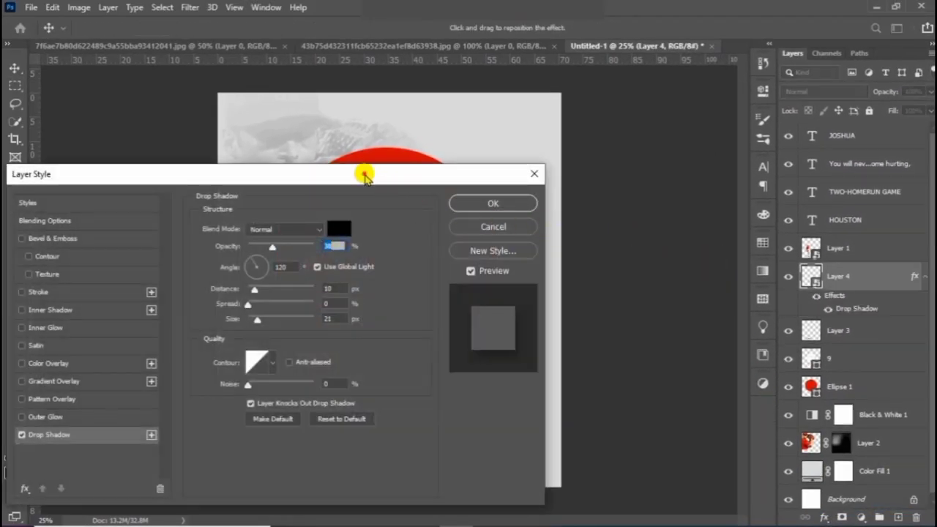
pyautogui.moveTo(366, 180); pyautogui.dragTo(209, 183)
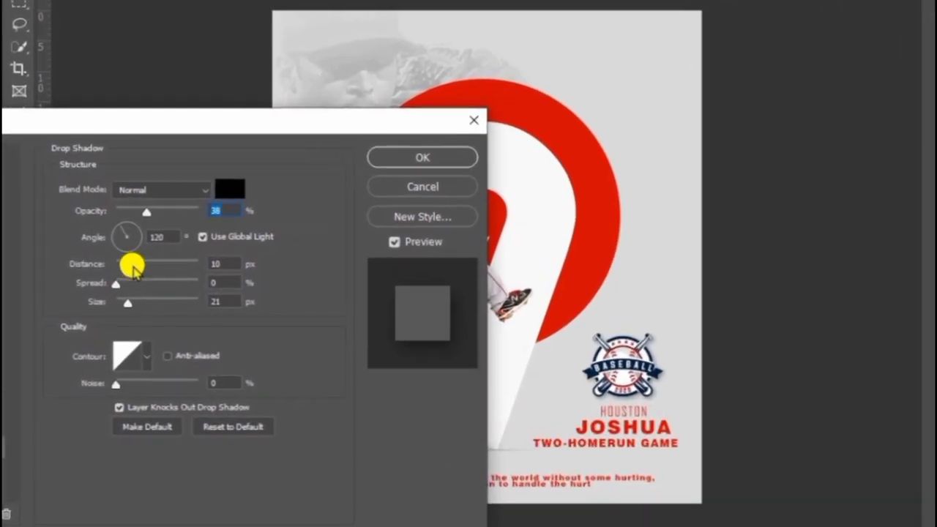
pyautogui.moveTo(130, 266); pyautogui.dragTo(137, 272)
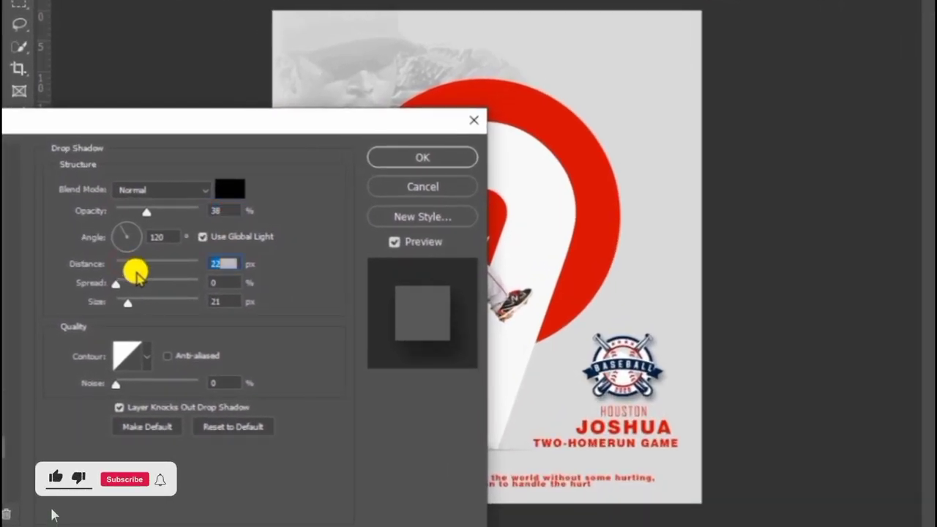
pyautogui.moveTo(147, 210); pyautogui.dragTo(168, 218)
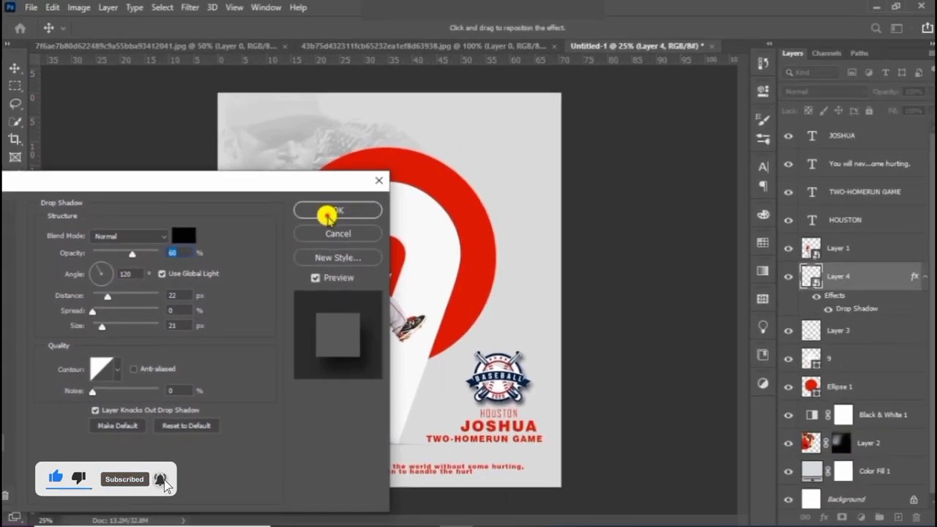
pyautogui.click(423, 158)
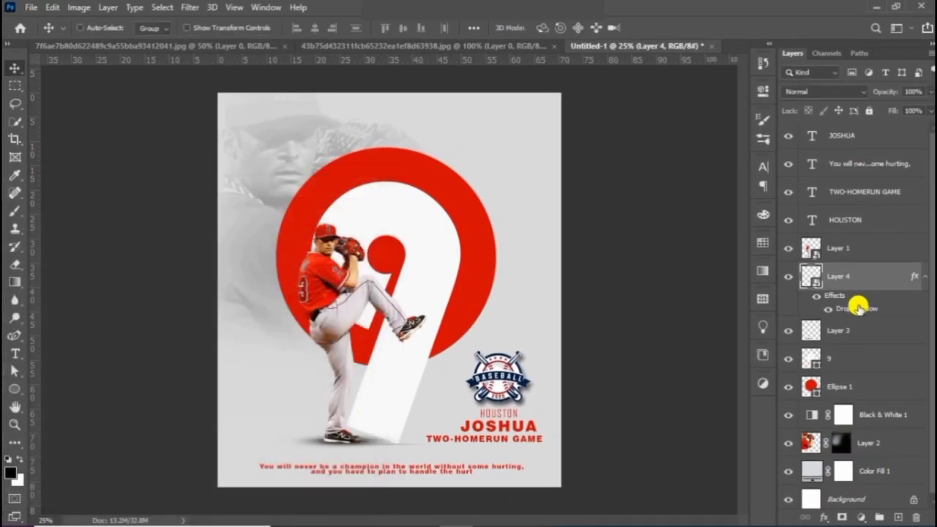
# Stamp a merged Layer 5 to the top of the stack and apply Grain texture at intensity 18.
pyautogui.hotkey('ctrl', 'alt', 'shift', 'e')
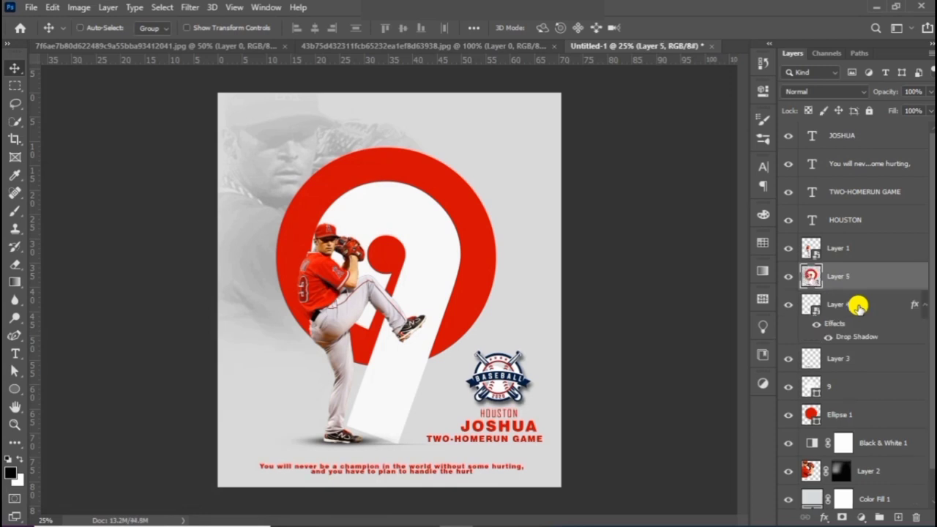
pyautogui.moveTo(917, 280); pyautogui.dragTo(825, 131)
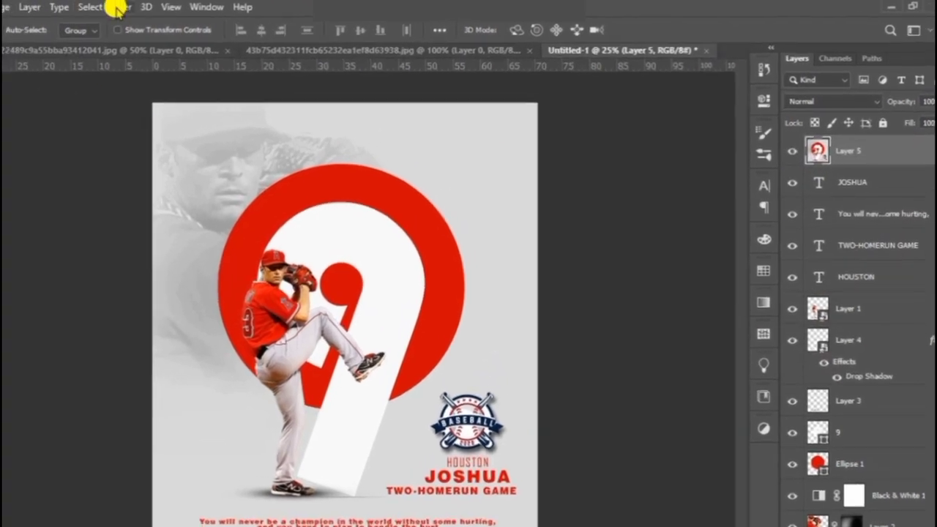
pyautogui.click(189, 7)
pyautogui.click(95, 83)
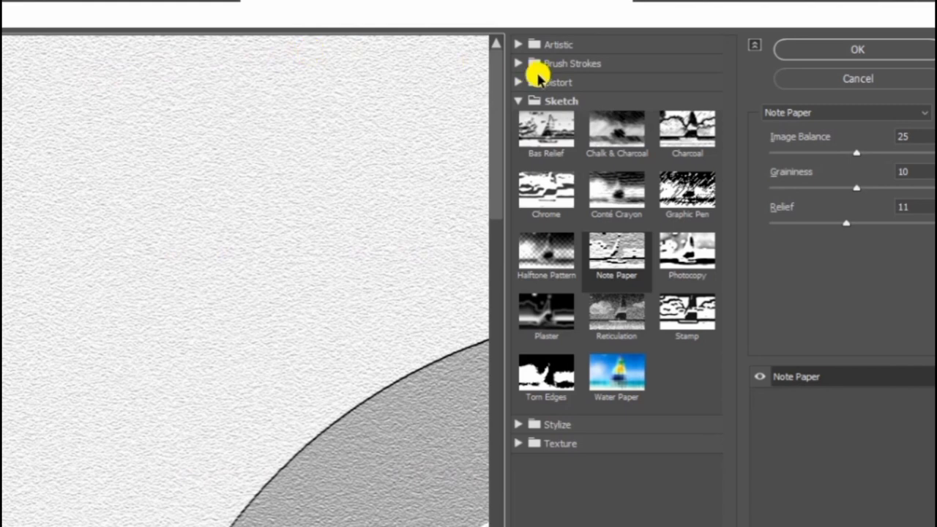
pyautogui.click(519, 443)
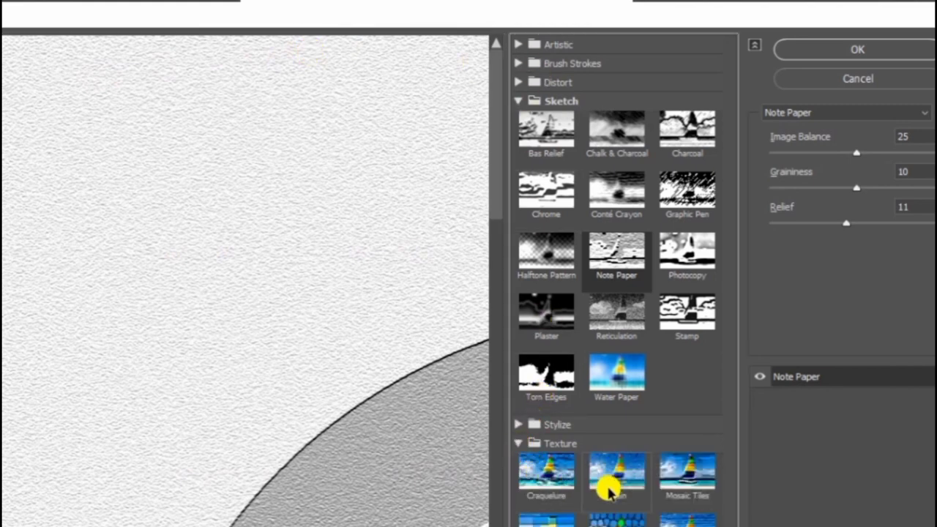
pyautogui.click(618, 473)
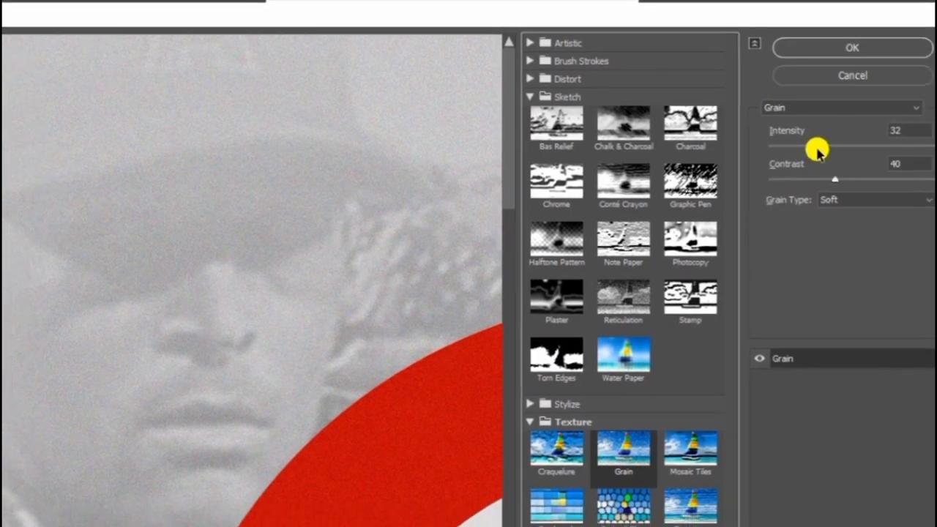
pyautogui.moveTo(818, 150); pyautogui.dragTo(802, 146)
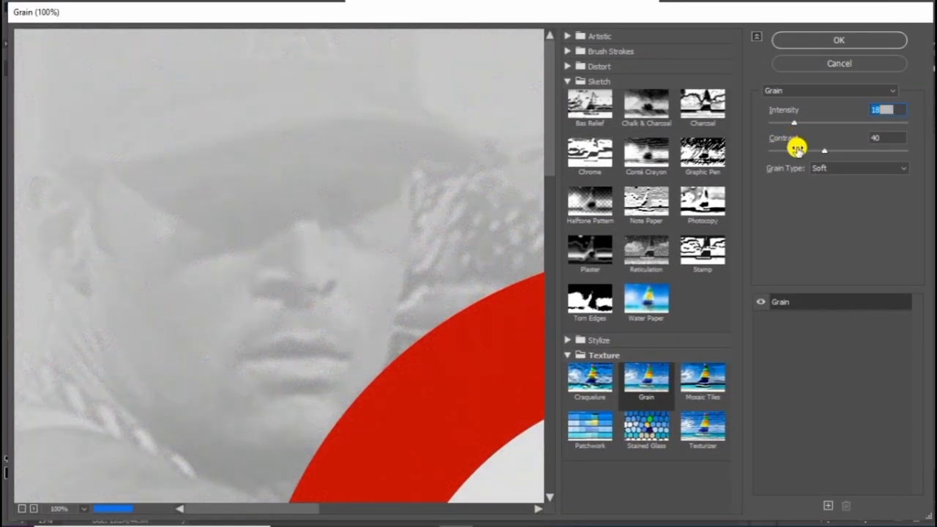
pyautogui.click(843, 38)
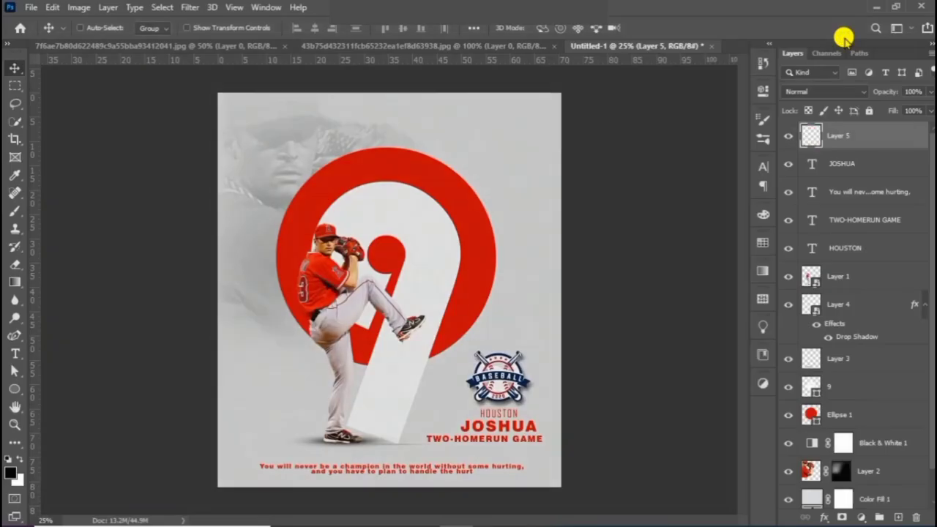